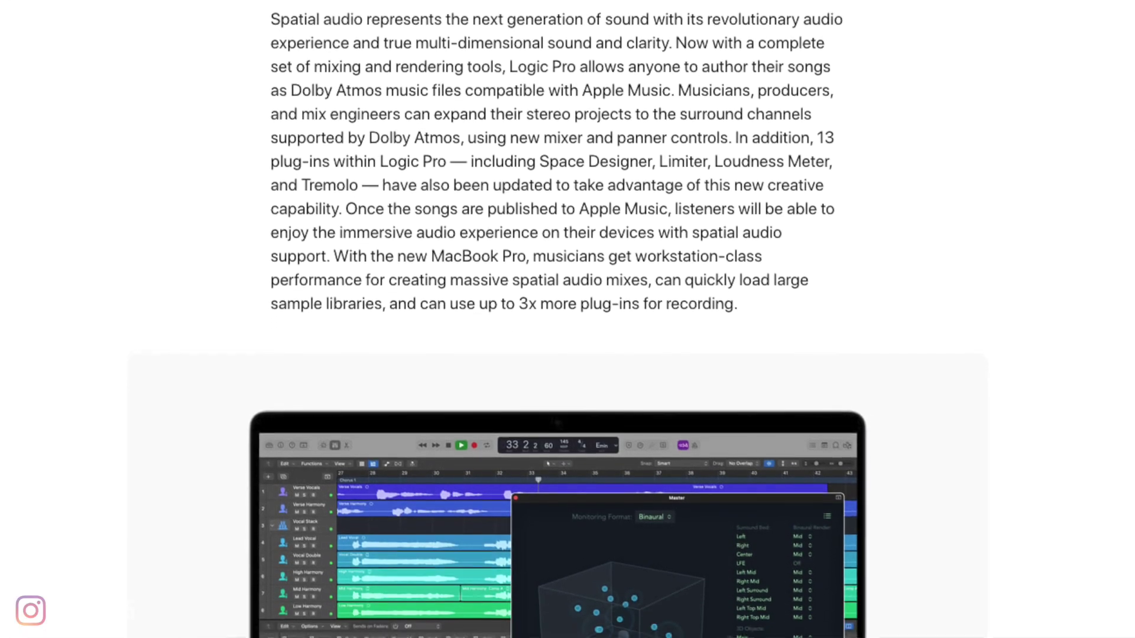
{"action": "scroll", "coordinate": [567, 319], "scroll_direction": "down", "scroll_amount": 2}
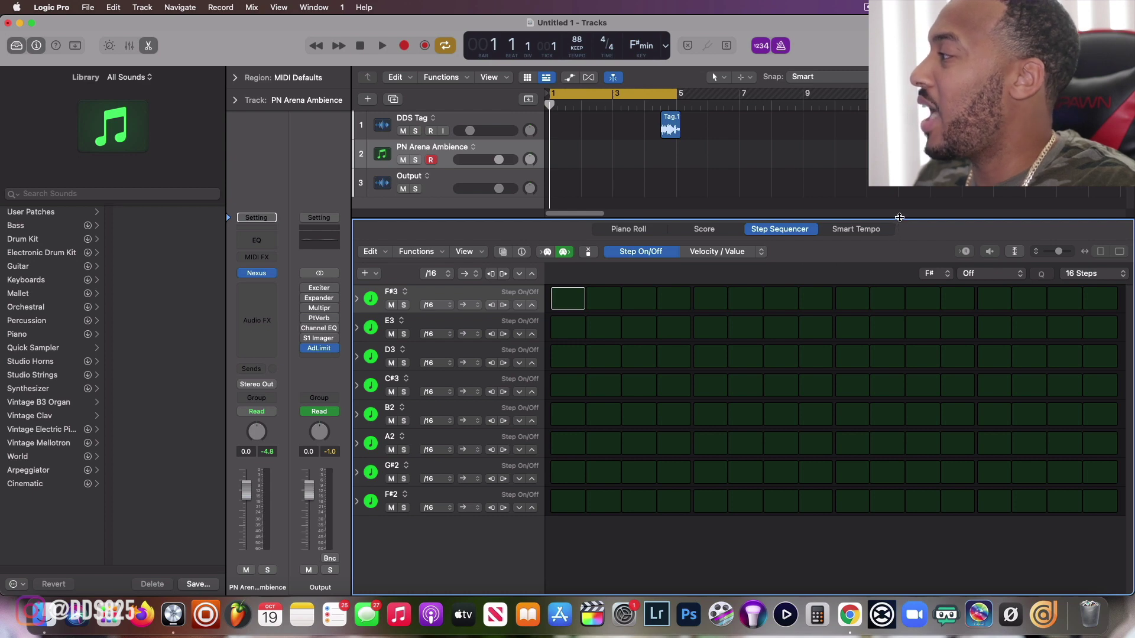
Step: Change the project key to E minor
{"action": "left_click_drag", "start_coordinate": [899, 218], "coordinate": [899, 229]}
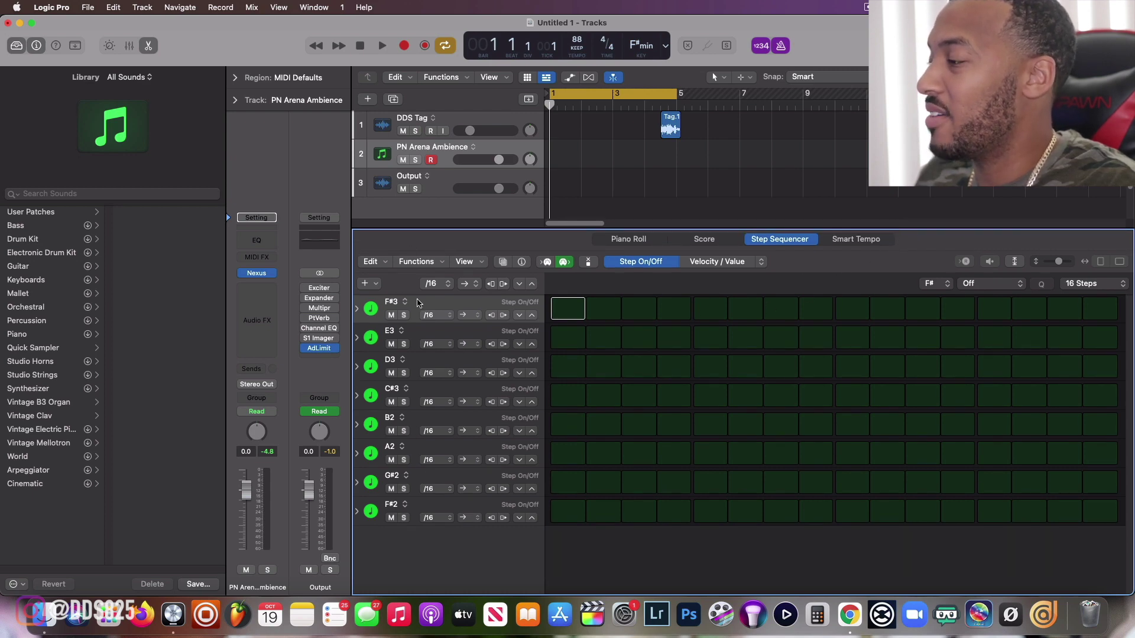
{"action": "left_click", "coordinate": [635, 51]}
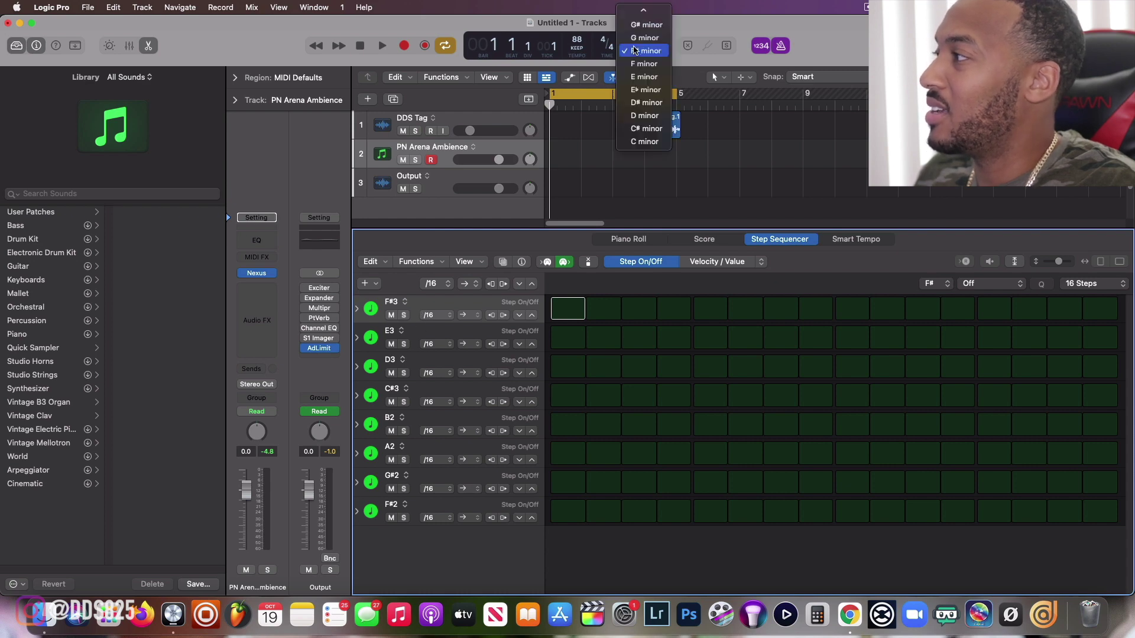
{"action": "left_click", "coordinate": [638, 77]}
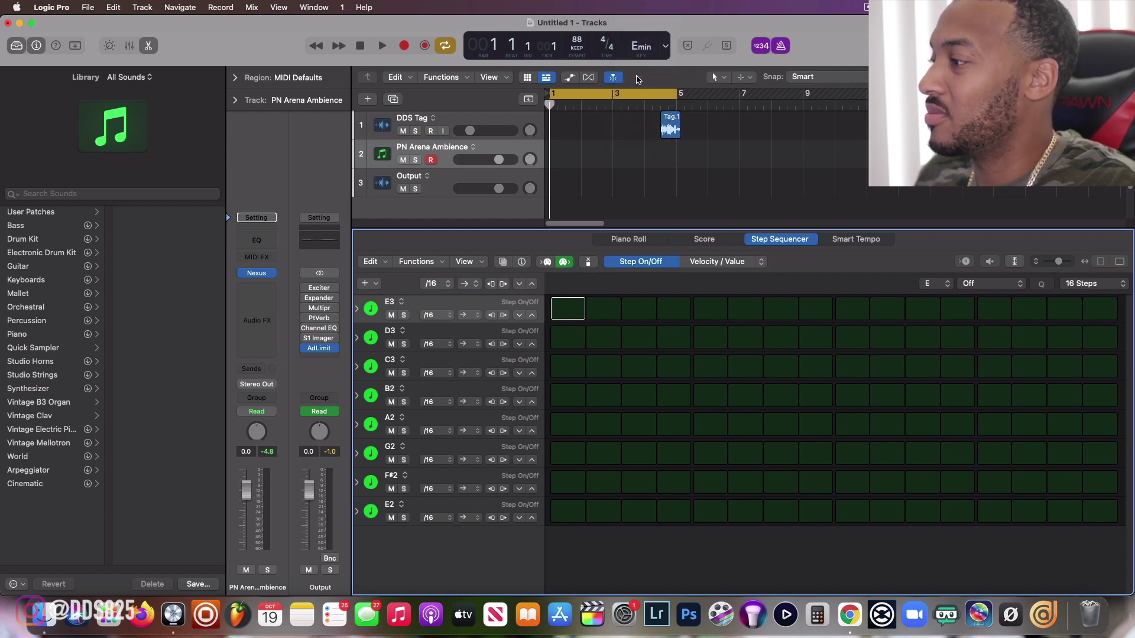
Step: Set the pattern root to E with Natural Minor scale, and turn on the first E2 step
{"action": "left_click", "coordinate": [953, 287]}
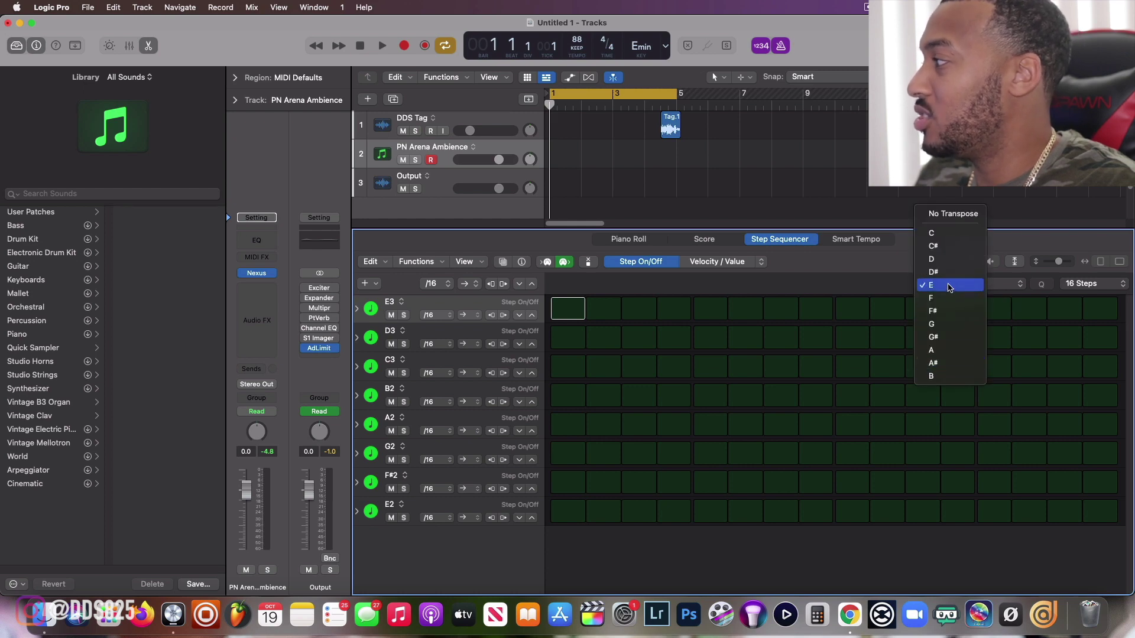
{"action": "left_click", "coordinate": [949, 286]}
{"action": "left_click", "coordinate": [978, 286]}
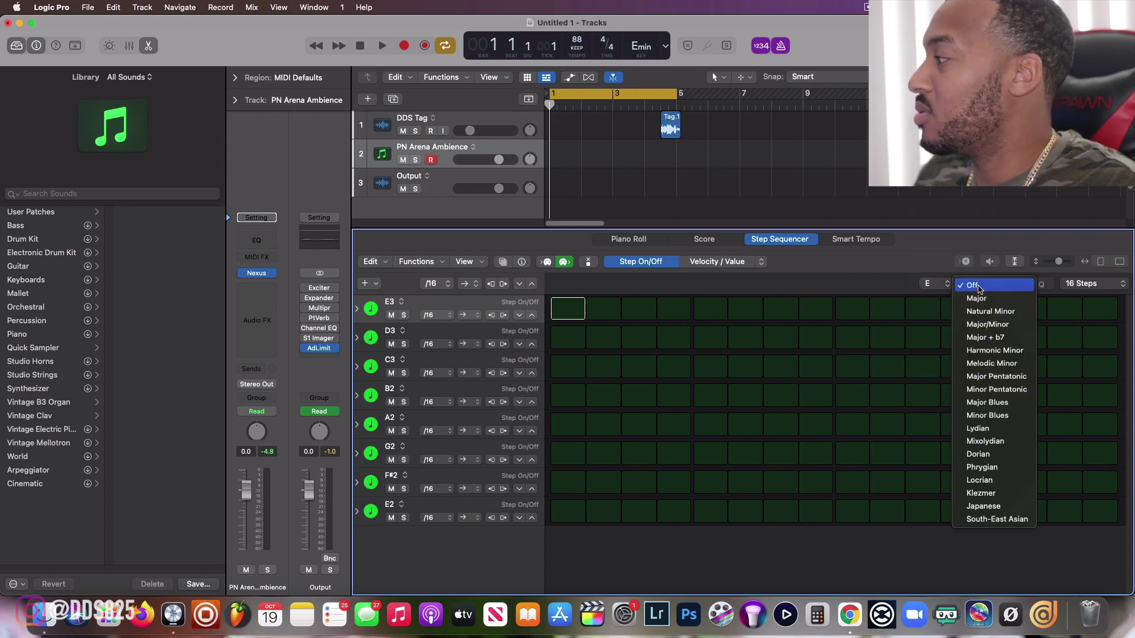
{"action": "left_click", "coordinate": [986, 315]}
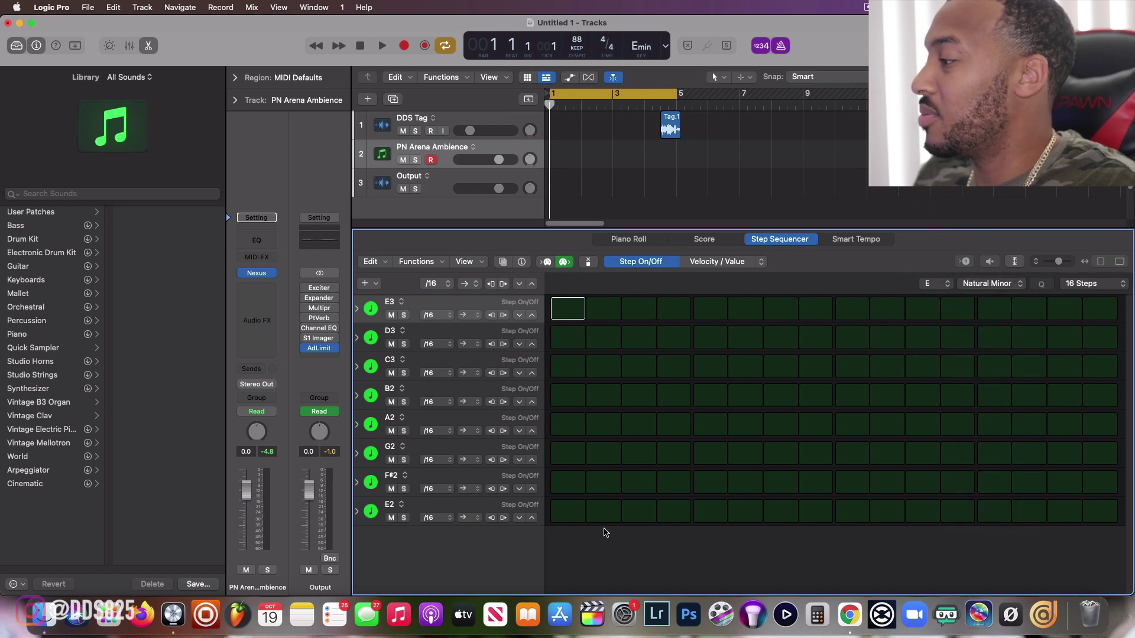
{"action": "left_click", "coordinate": [572, 516]}
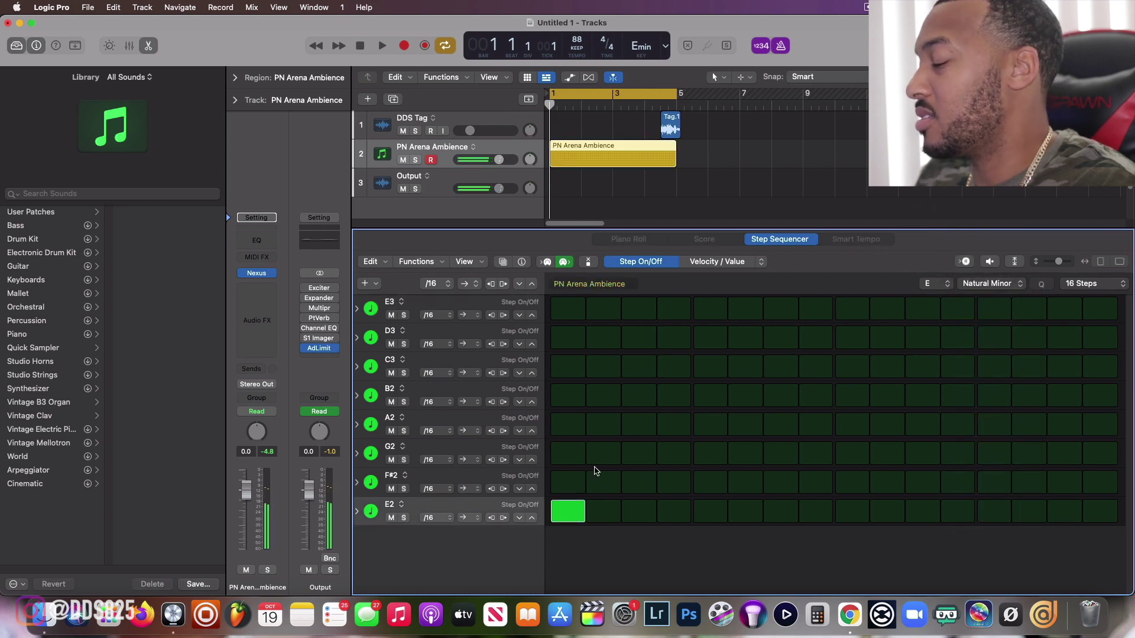
Step: While playing, add G2 at step 3, A2 at step 7, B2 at step 9, then mute DDS Tag
{"action": "left_click", "coordinate": [383, 46]}
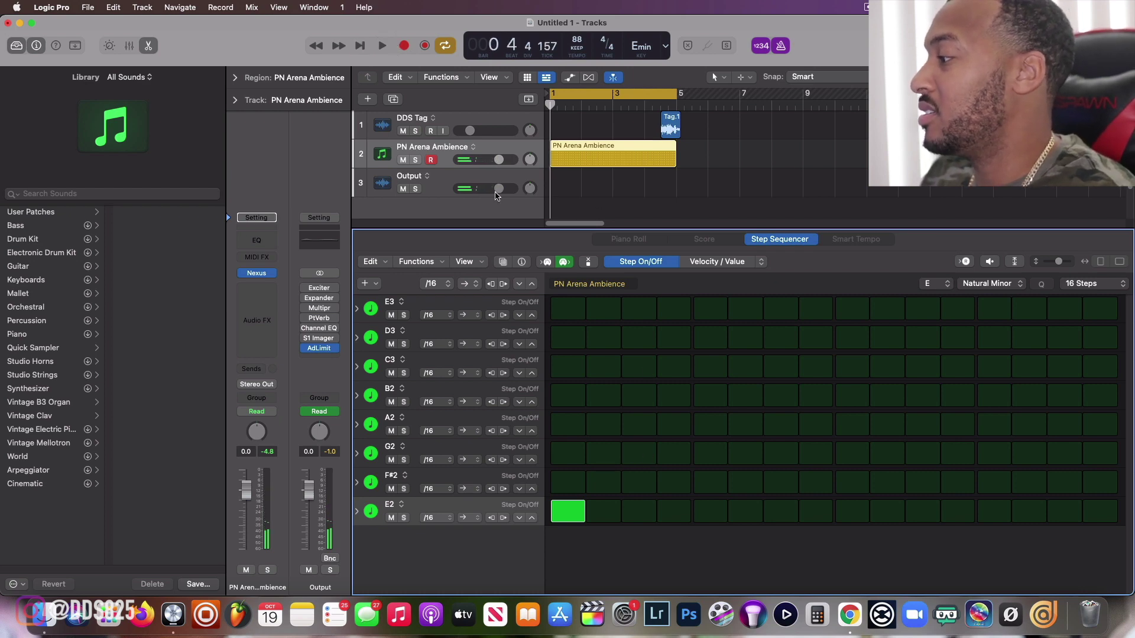
{"action": "left_click", "coordinate": [639, 453]}
{"action": "left_click", "coordinate": [751, 425]}
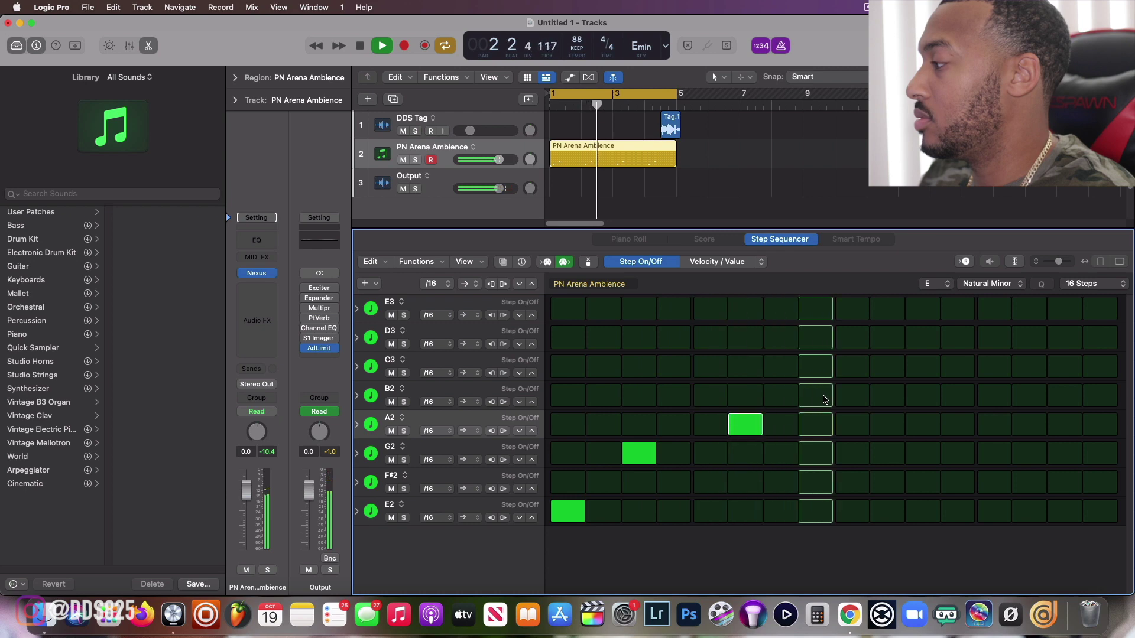
{"action": "left_click", "coordinate": [745, 425]}
{"action": "left_click", "coordinate": [781, 425]}
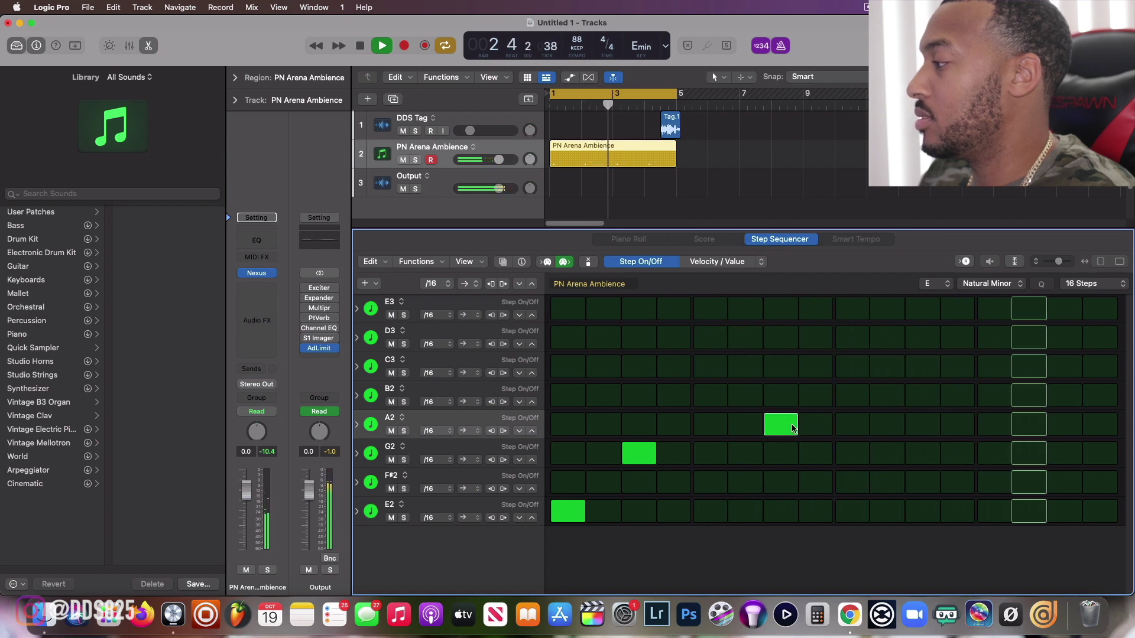
{"action": "left_click", "coordinate": [852, 396]}
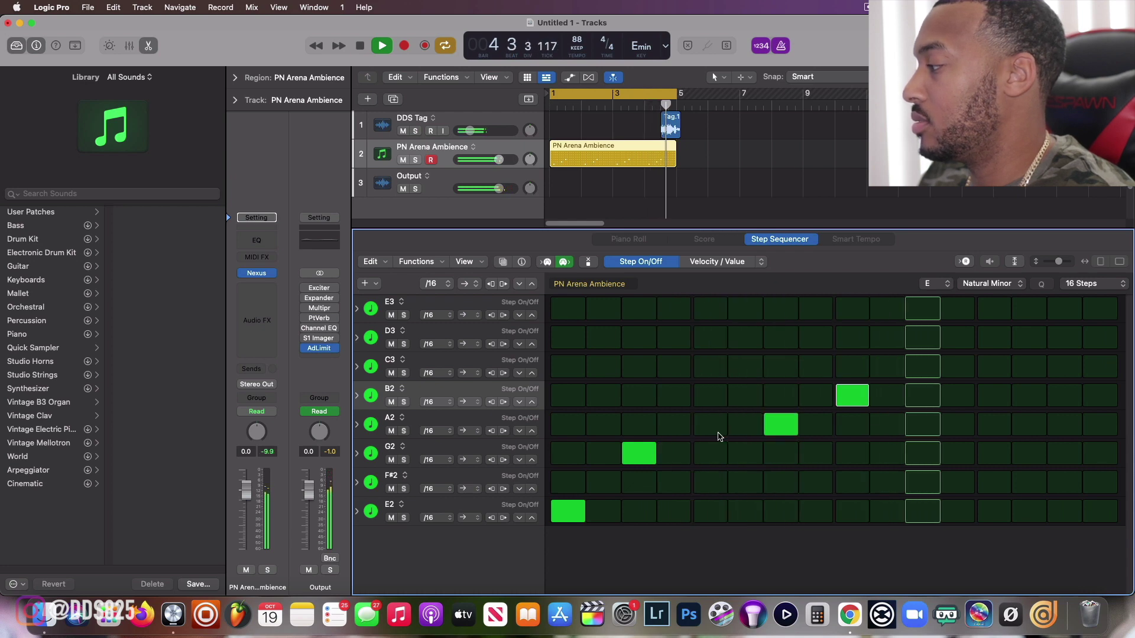
{"action": "key", "text": "space"}
{"action": "left_click", "coordinate": [404, 131]}
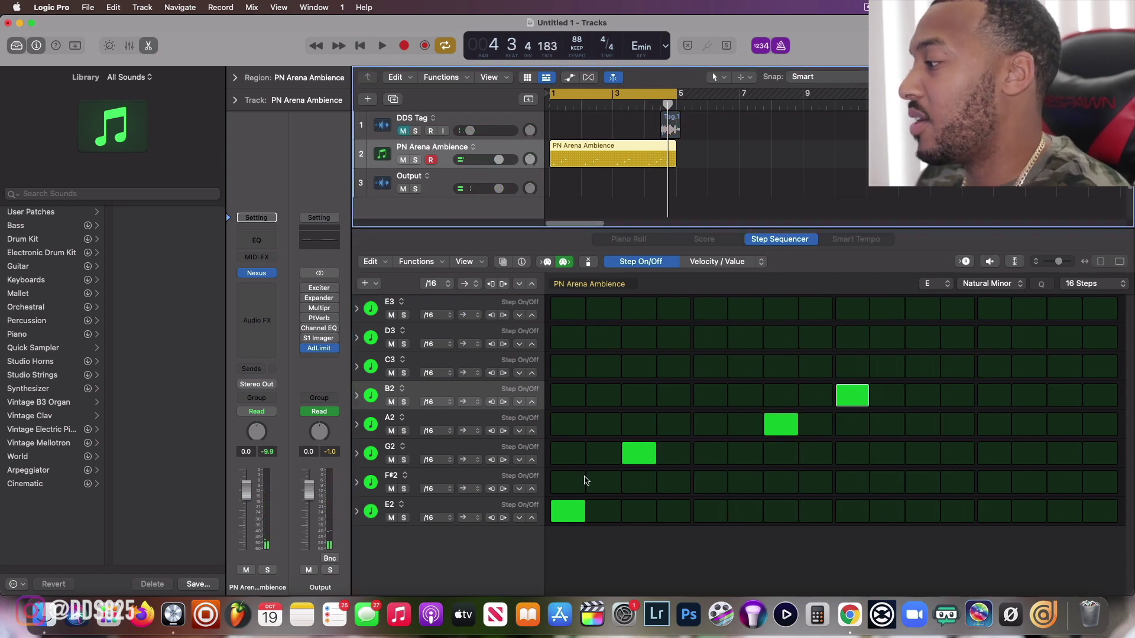
Step: Lengthen the notes so E2 spans steps 1–2, G2 3–6 and B2 9–12
{"action": "left_click_drag", "start_coordinate": [582, 517], "coordinate": [606, 519]}
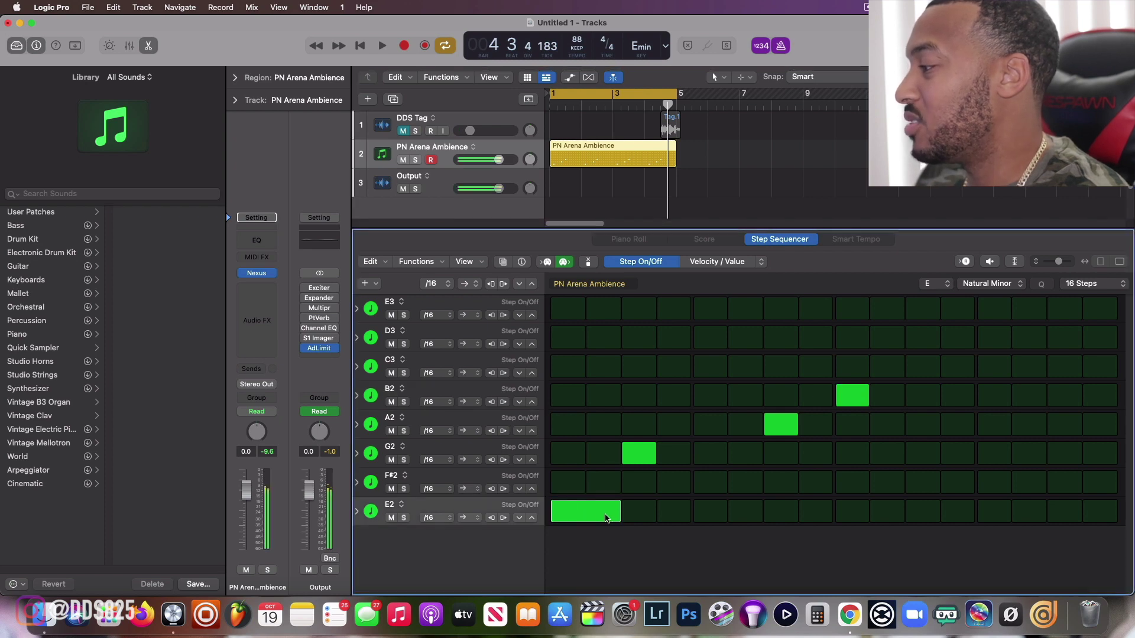
{"action": "mouse_move", "coordinate": [647, 454]}
{"action": "left_mouse_down"}
{"action": "mouse_move", "coordinate": [739, 450]}
{"action": "mouse_move", "coordinate": [803, 430]}
{"action": "left_mouse_up"}
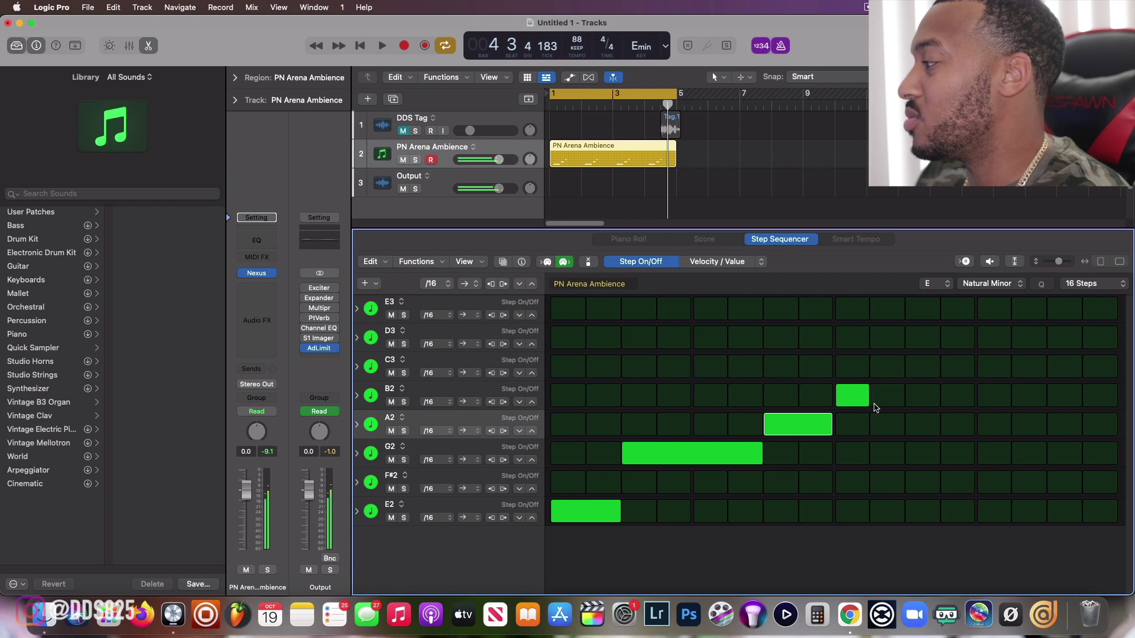
{"action": "left_click_drag", "start_coordinate": [864, 401], "coordinate": [952, 401]}
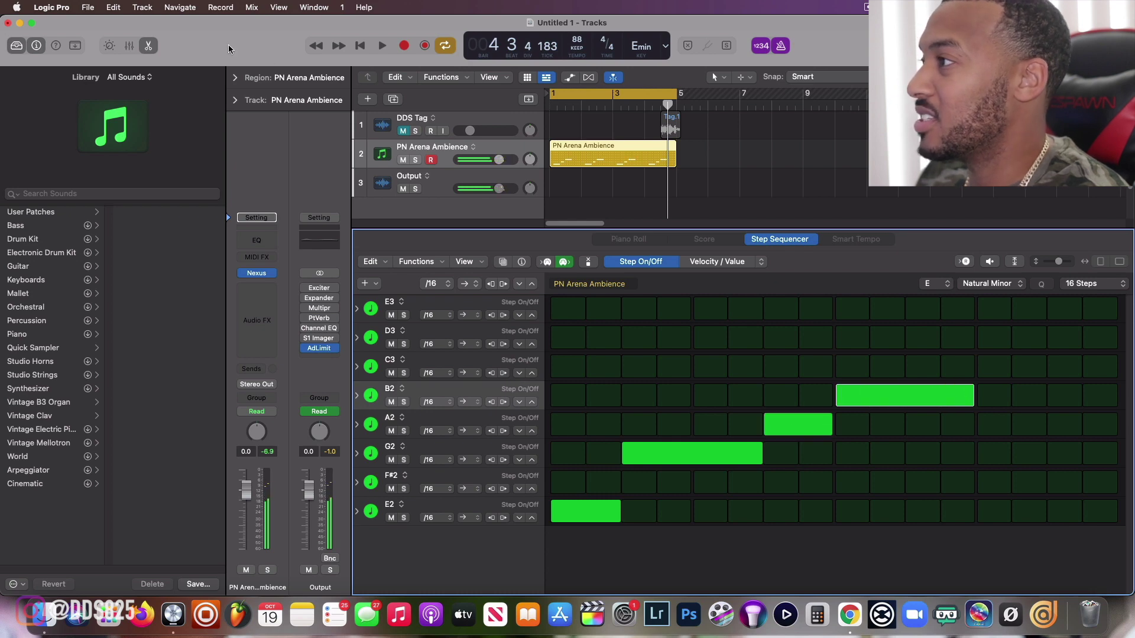
{"action": "left_click", "coordinate": [368, 50]}
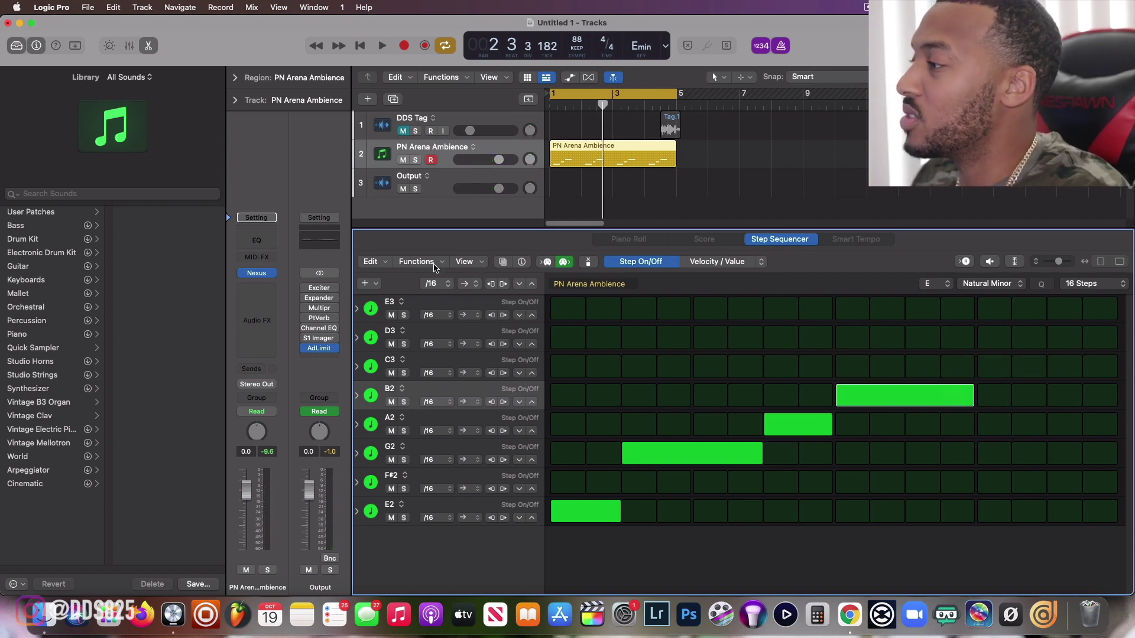
Step: Transpose the pattern down one octave to audition it, then back up one octave
{"action": "left_click", "coordinate": [435, 267]}
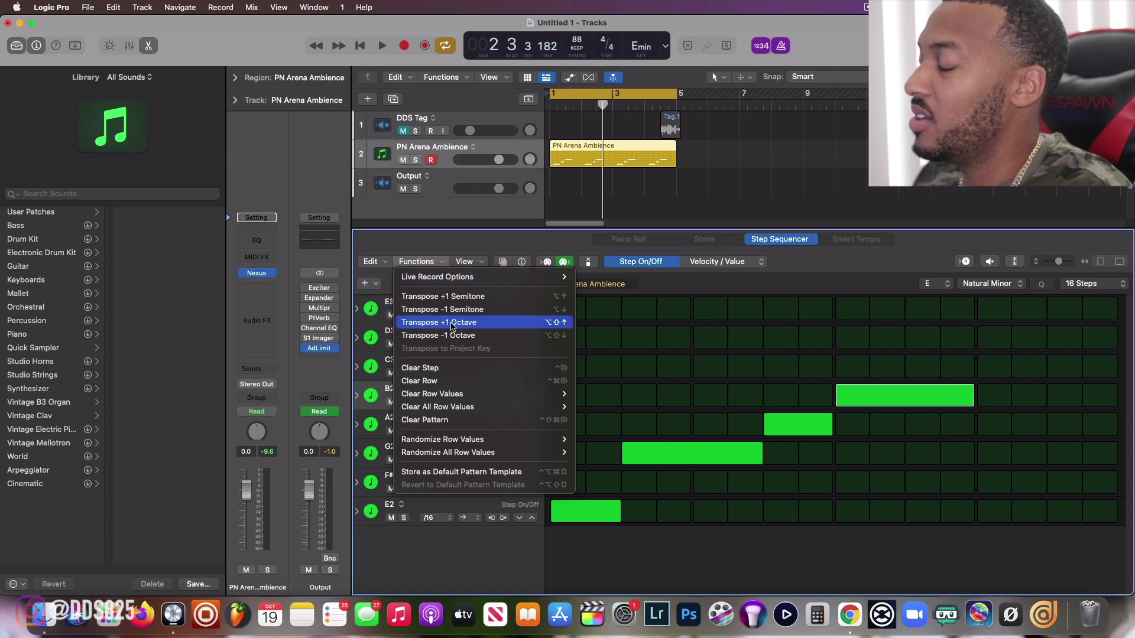
{"action": "left_click", "coordinate": [454, 336]}
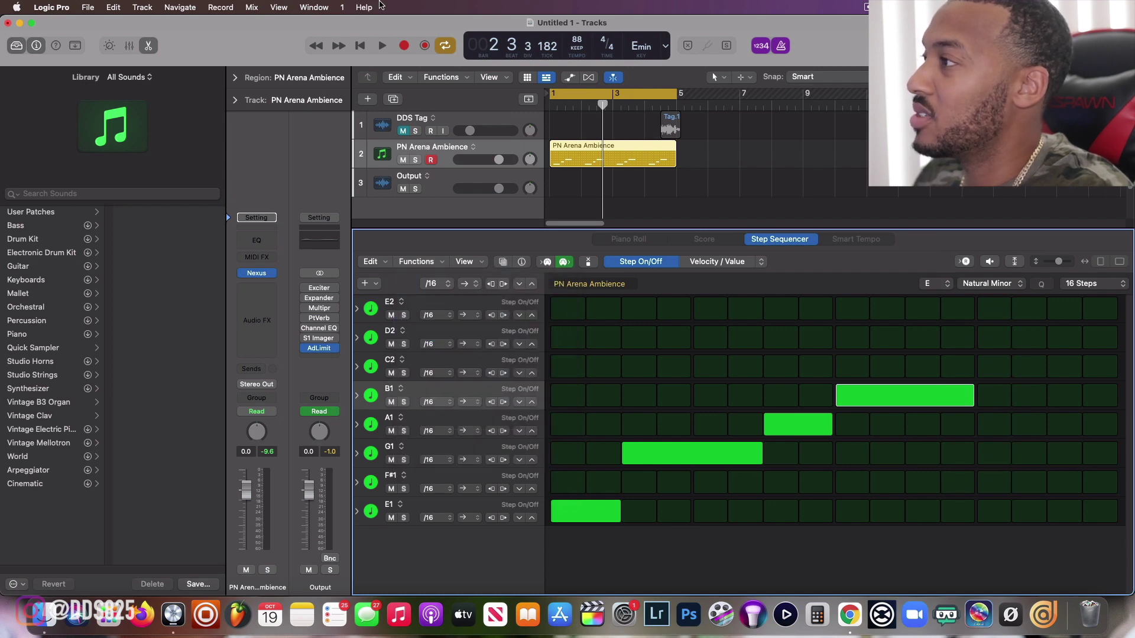
{"action": "left_click", "coordinate": [385, 45]}
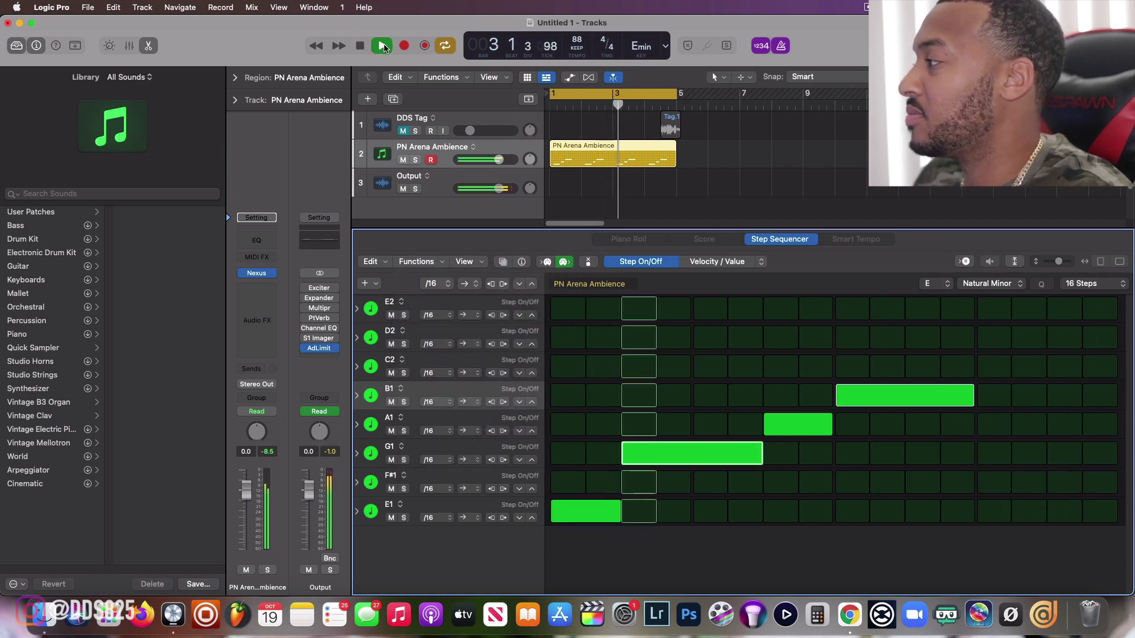
{"action": "left_click", "coordinate": [446, 263]}
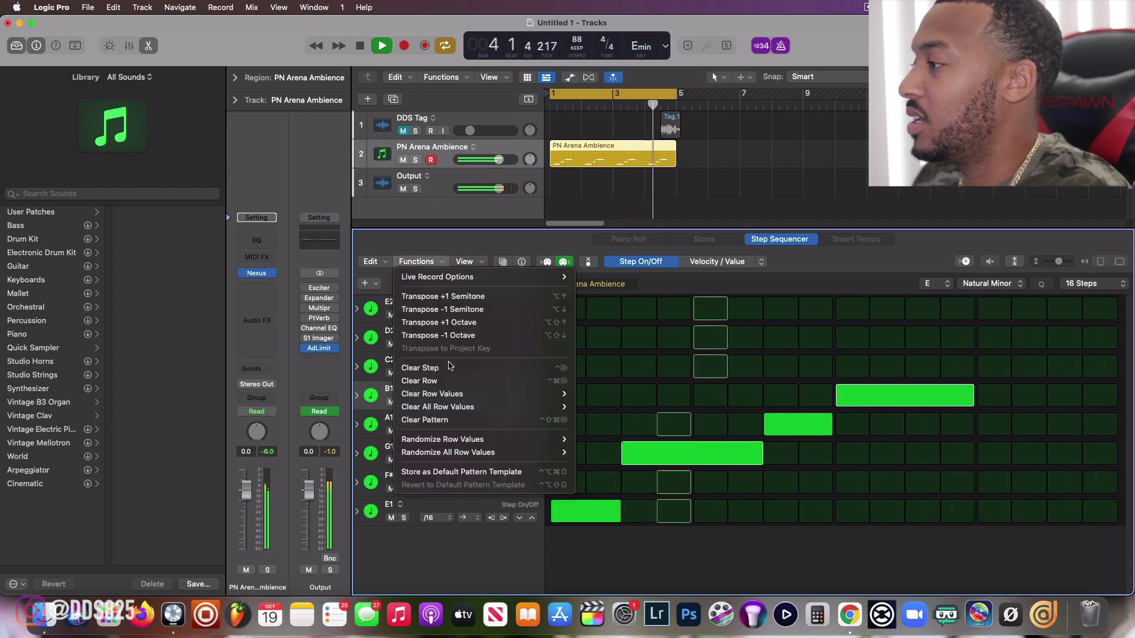
{"action": "left_click", "coordinate": [449, 325]}
{"action": "key", "text": "space"}
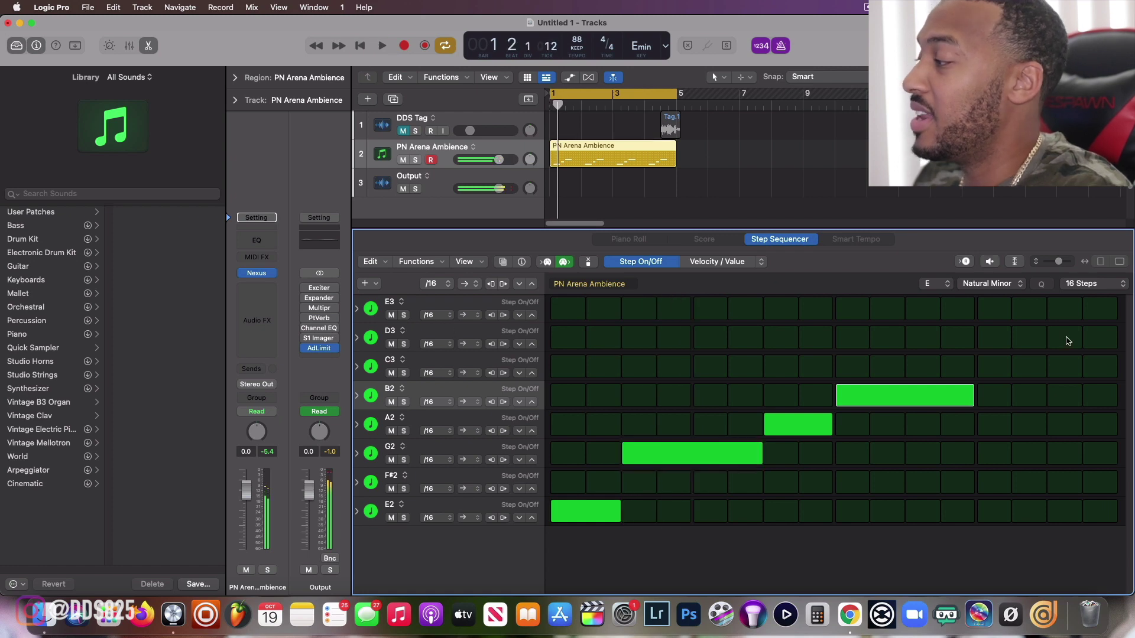
Step: Switch off the lit steps on the B2, A2, G2 and E2 rows
{"action": "left_click", "coordinate": [938, 392]}
{"action": "left_click", "coordinate": [811, 420]}
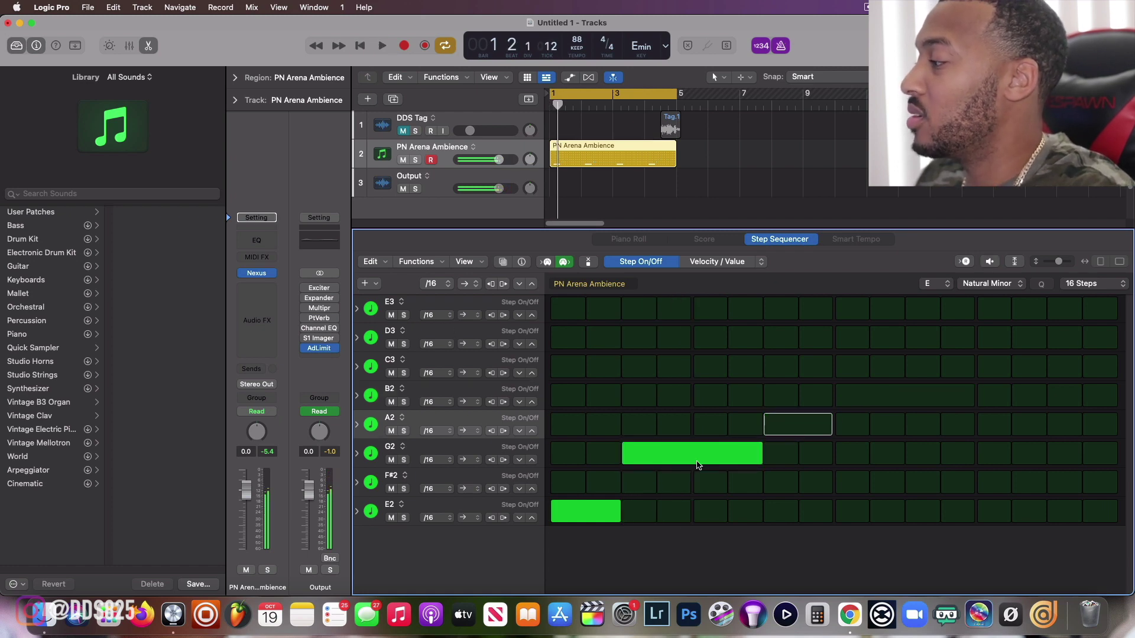
{"action": "left_click", "coordinate": [697, 459]}
{"action": "left_click", "coordinate": [575, 521]}
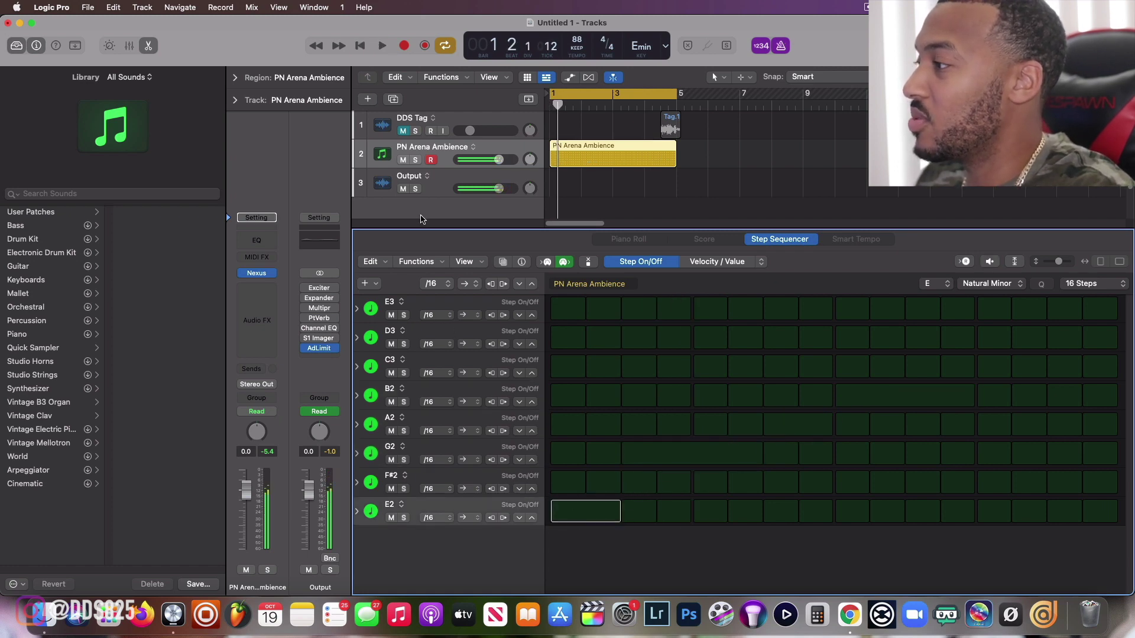
Step: Apply the Minor scale template from the Pattern Browser
{"action": "left_click", "coordinate": [503, 262]}
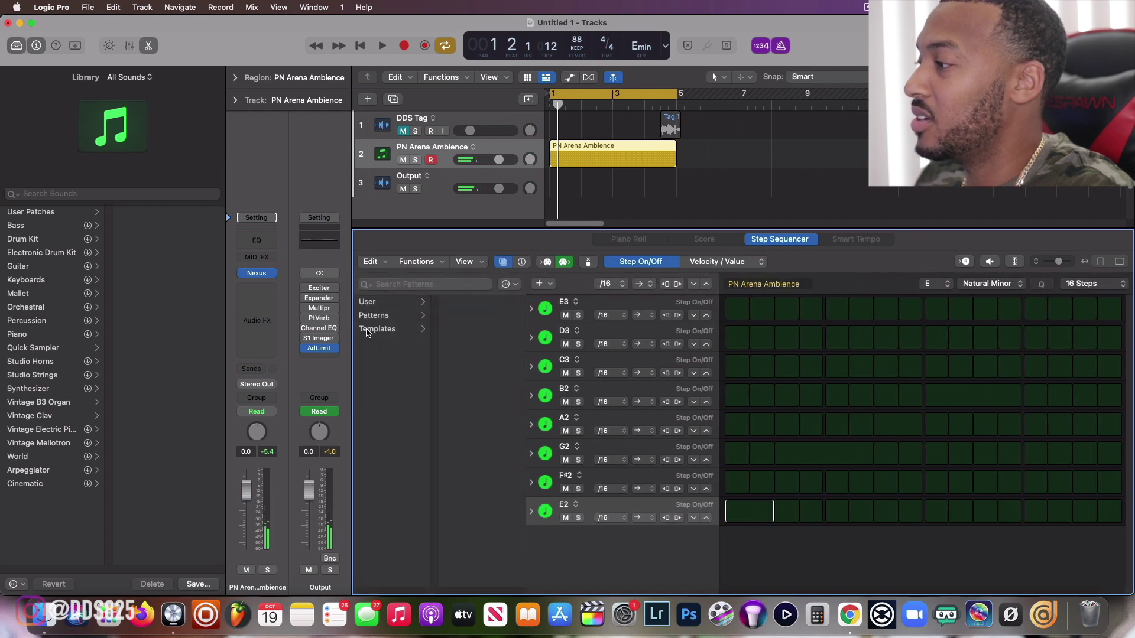
{"action": "left_click", "coordinate": [390, 334]}
{"action": "scroll", "coordinate": [492, 396], "scroll_direction": "down", "scroll_amount": 1}
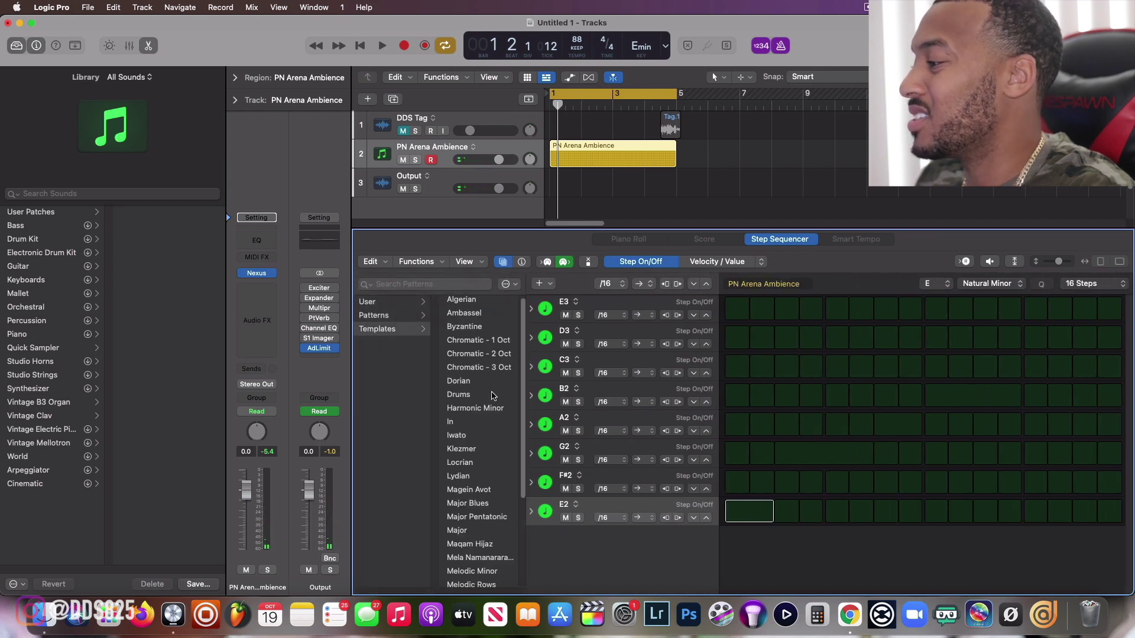
{"action": "scroll", "coordinate": [485, 480], "scroll_direction": "down", "scroll_amount": 5}
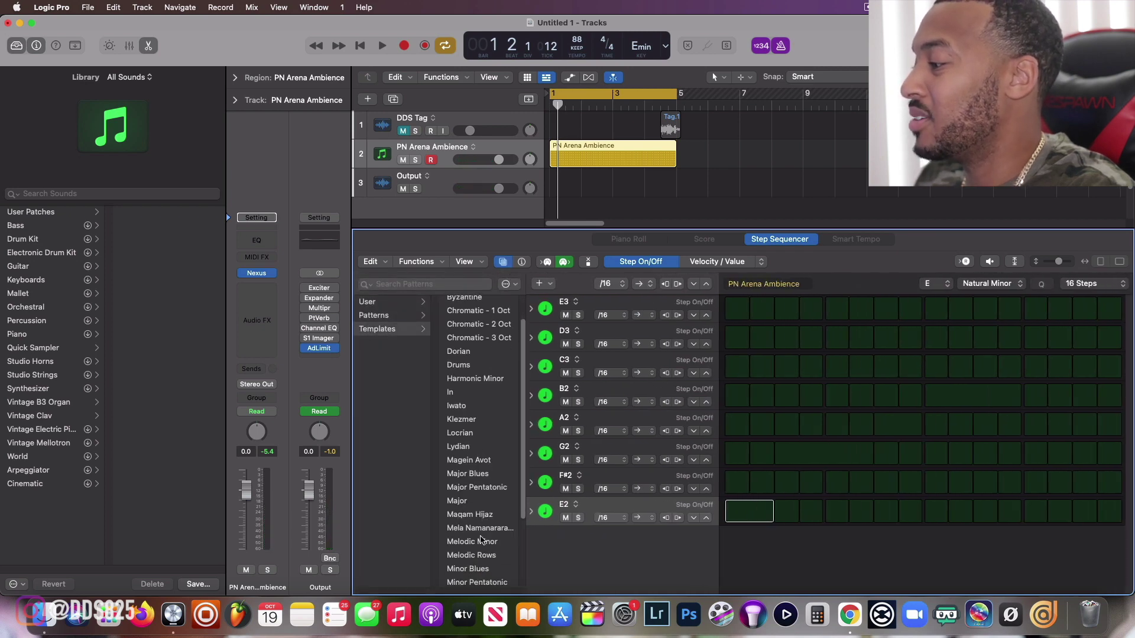
{"action": "left_click", "coordinate": [467, 499]}
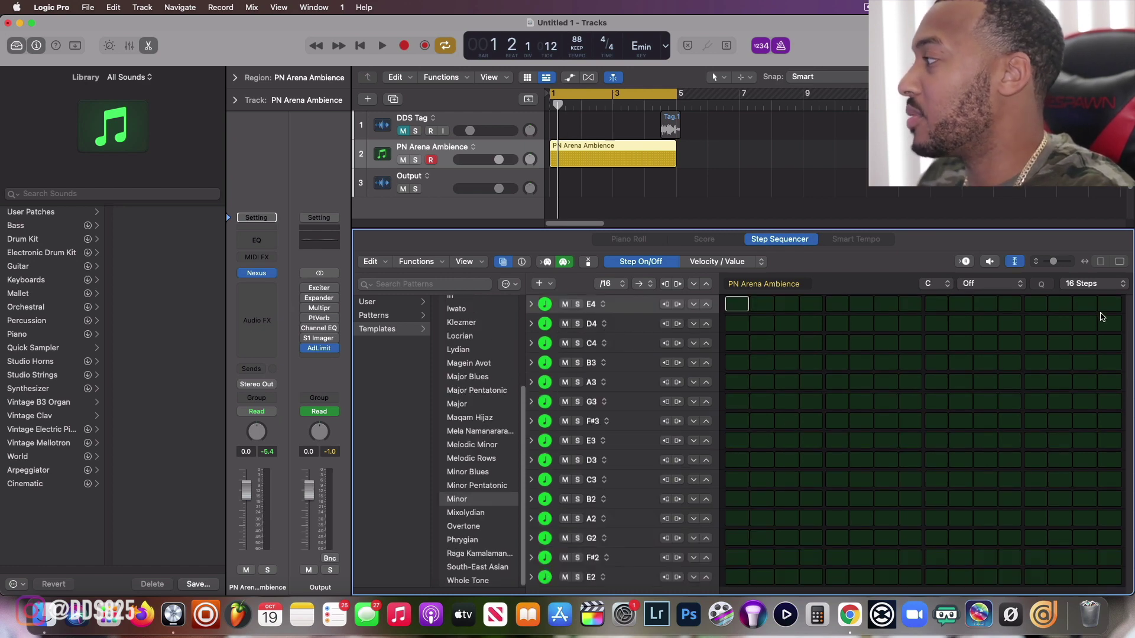
Step: Transpose the pattern to G with a Major scale, then deselect the region
{"action": "left_click", "coordinate": [946, 287]}
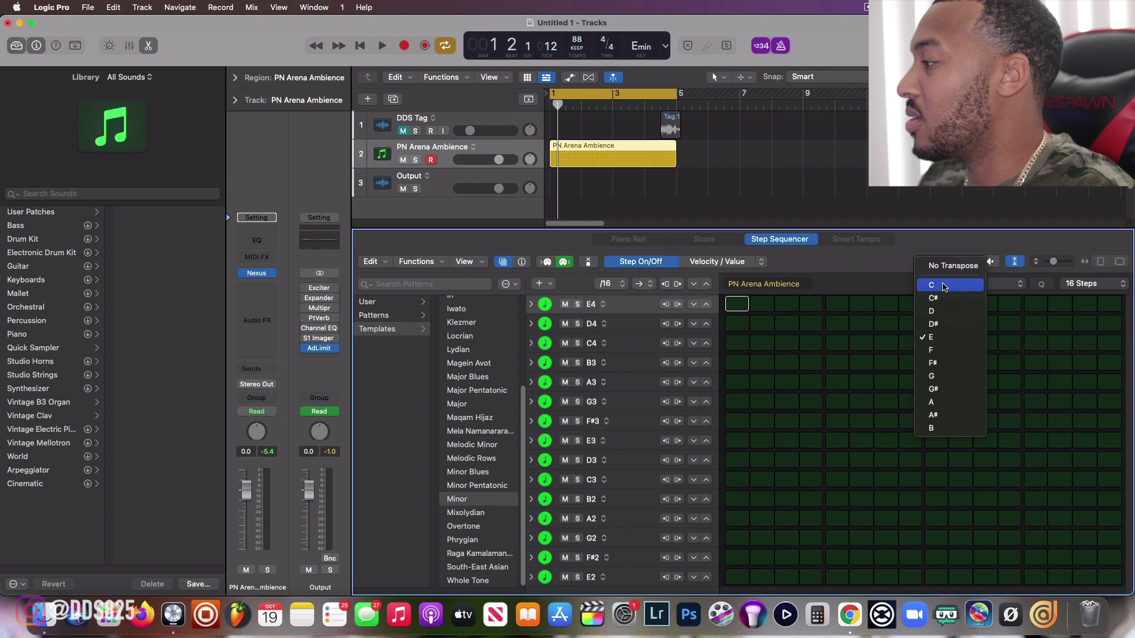
{"action": "left_click", "coordinate": [945, 376]}
{"action": "left_click", "coordinate": [982, 285]}
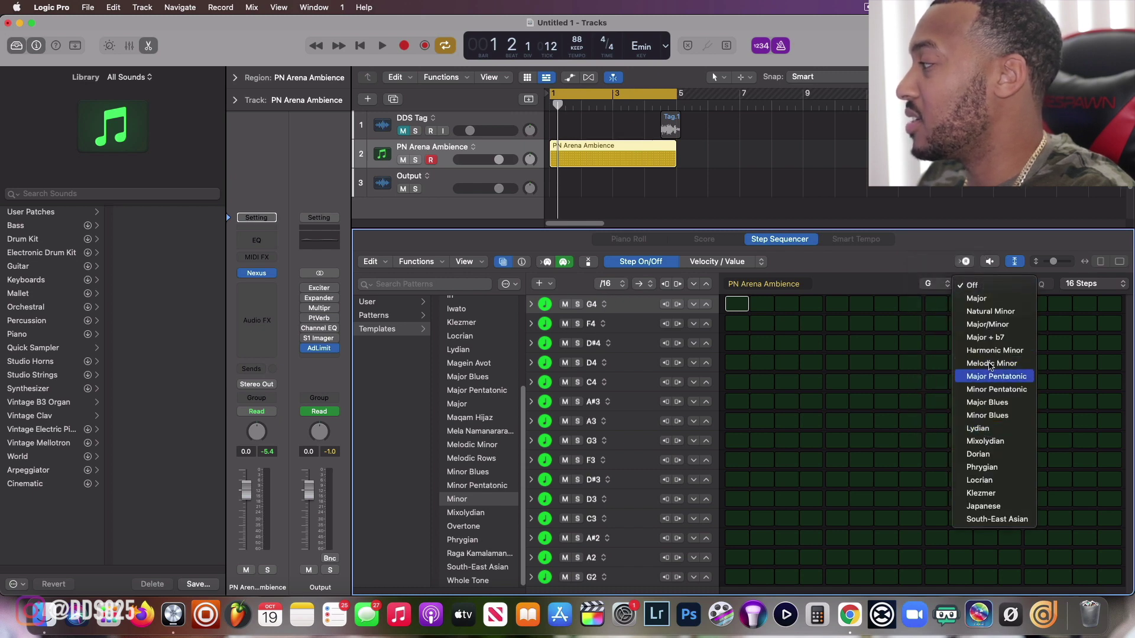
{"action": "left_click", "coordinate": [990, 312]}
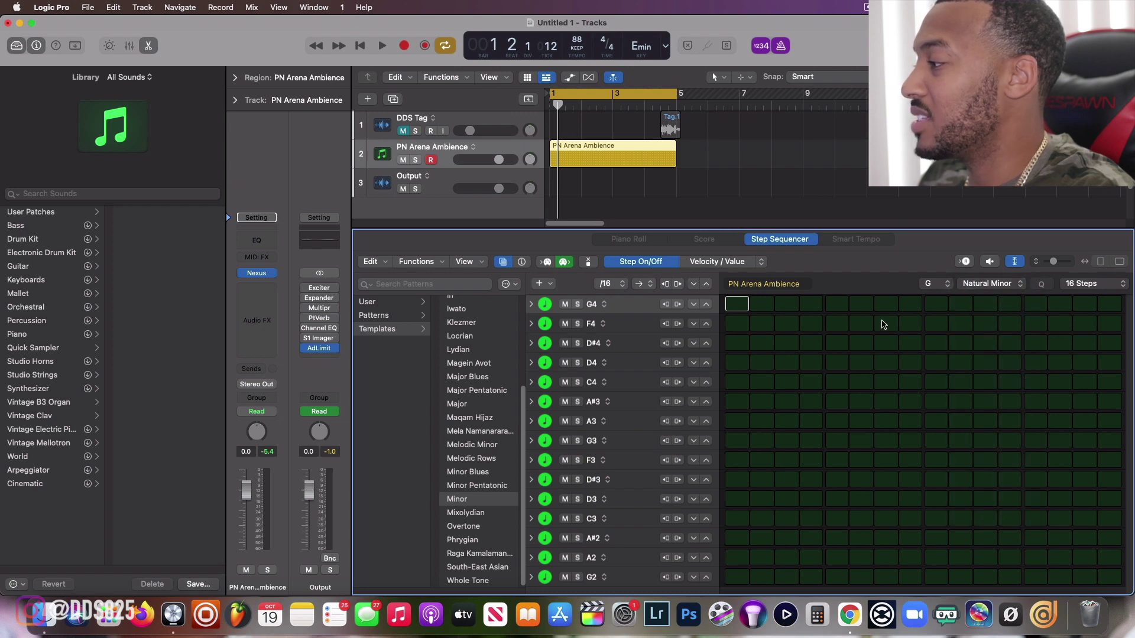
{"action": "left_click", "coordinate": [990, 286]}
{"action": "left_click", "coordinate": [980, 273]}
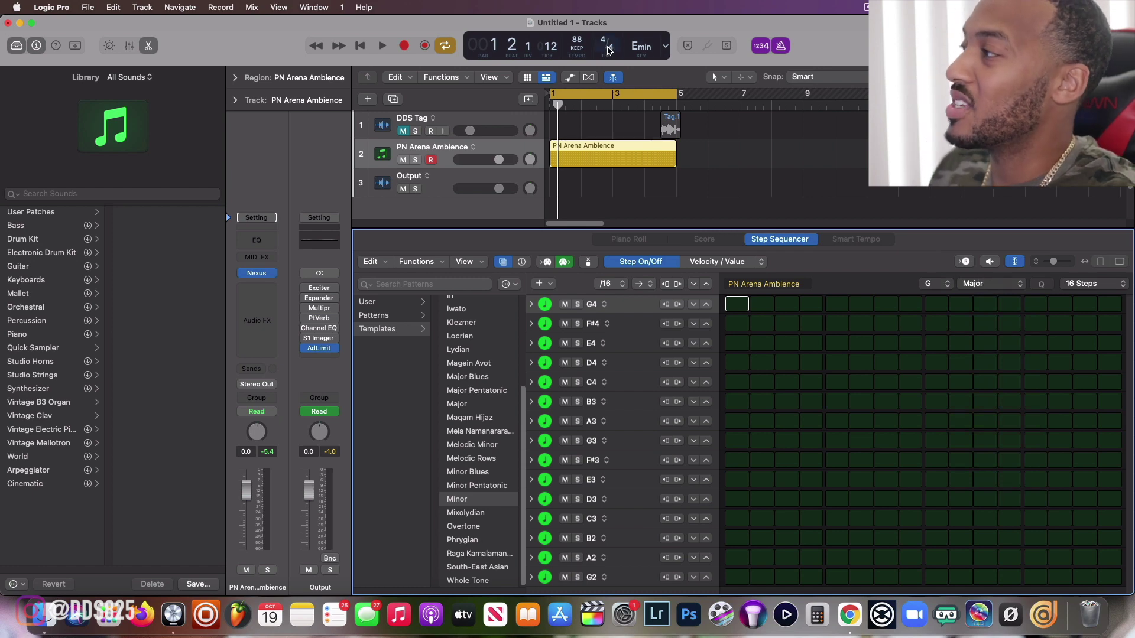
{"action": "left_click", "coordinate": [690, 160]}
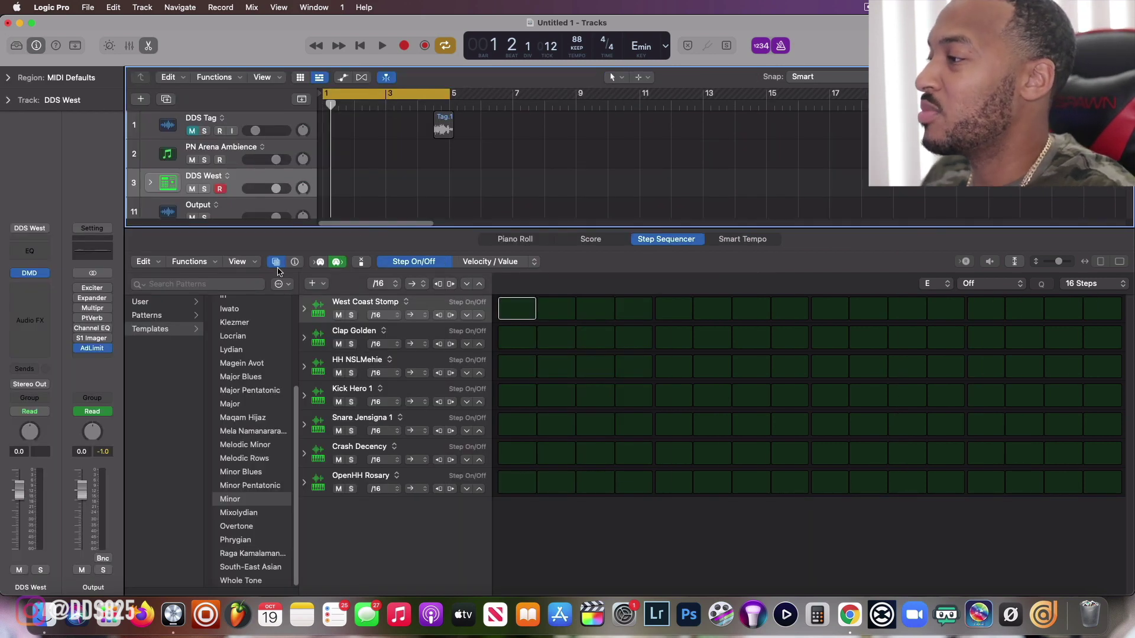
Step: Hide the Pattern Browser and scroll the tracks area back to bar 1 on DDS West
{"action": "left_click", "coordinate": [277, 264]}
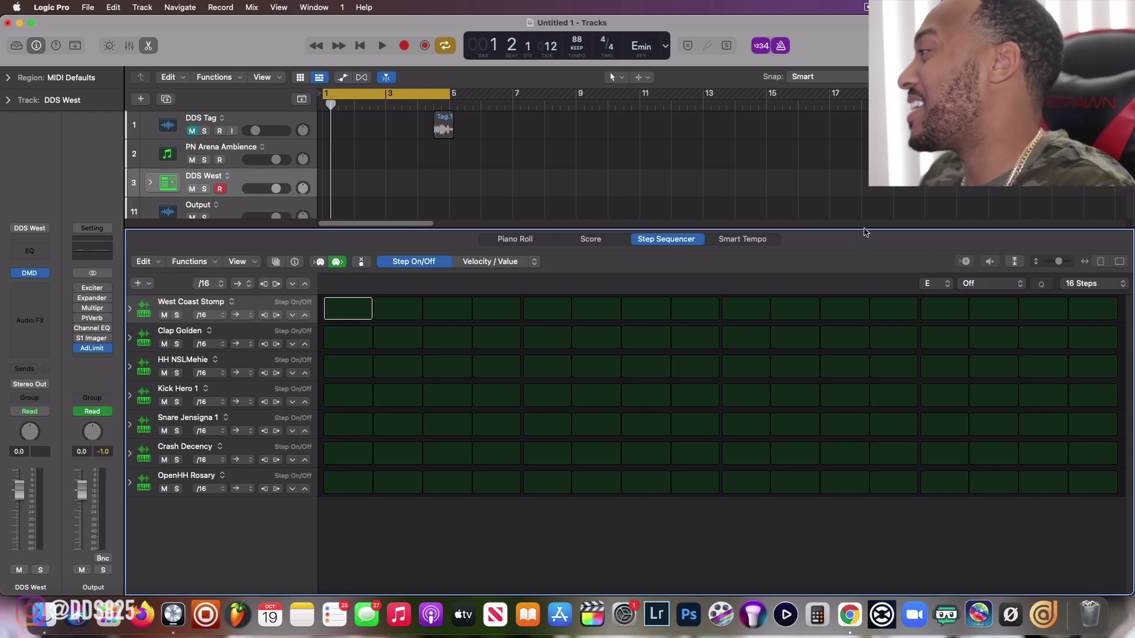
{"action": "left_click", "coordinate": [865, 228]}
{"action": "scroll", "coordinate": [867, 232], "scroll_direction": "right", "scroll_amount": 10}
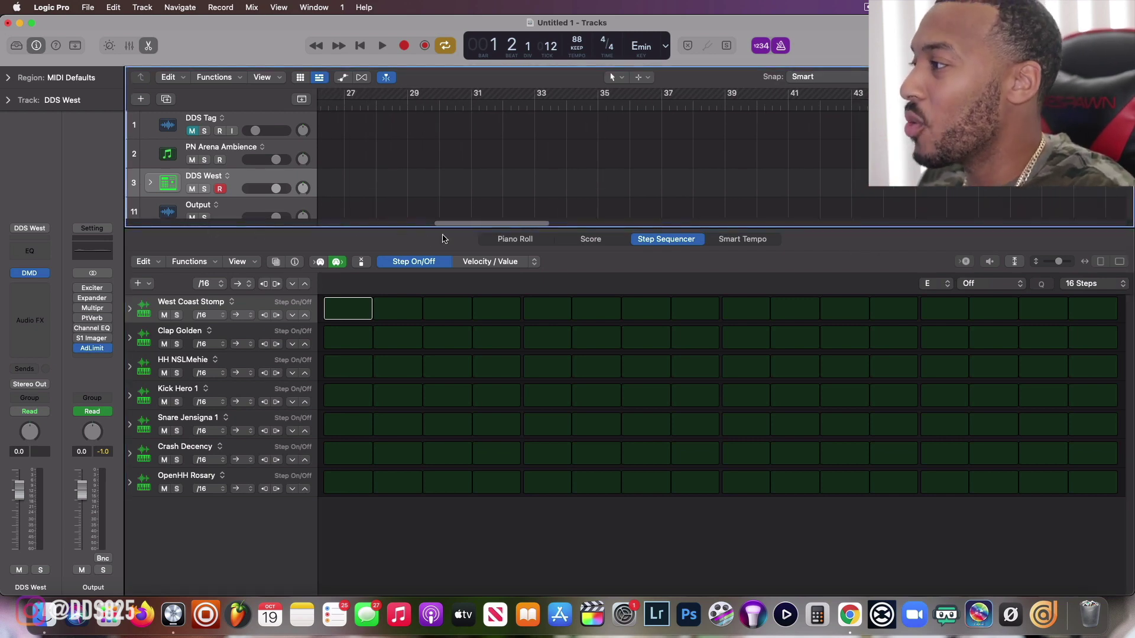
{"action": "left_click_drag", "start_coordinate": [464, 226], "coordinate": [349, 225]}
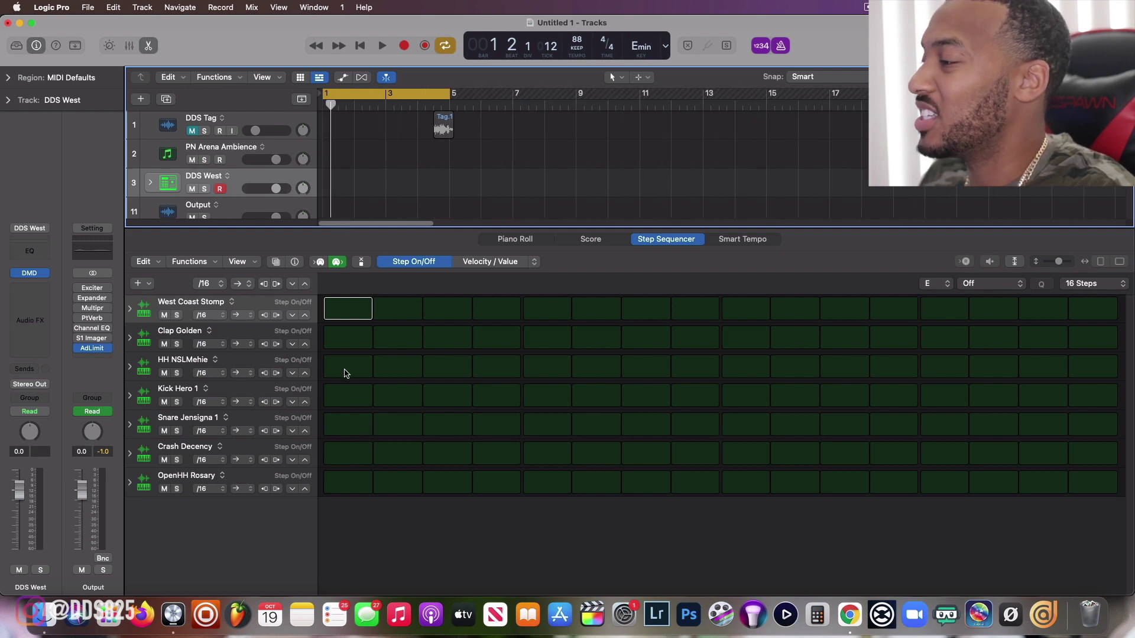
{"action": "right_click", "coordinate": [324, 193]}
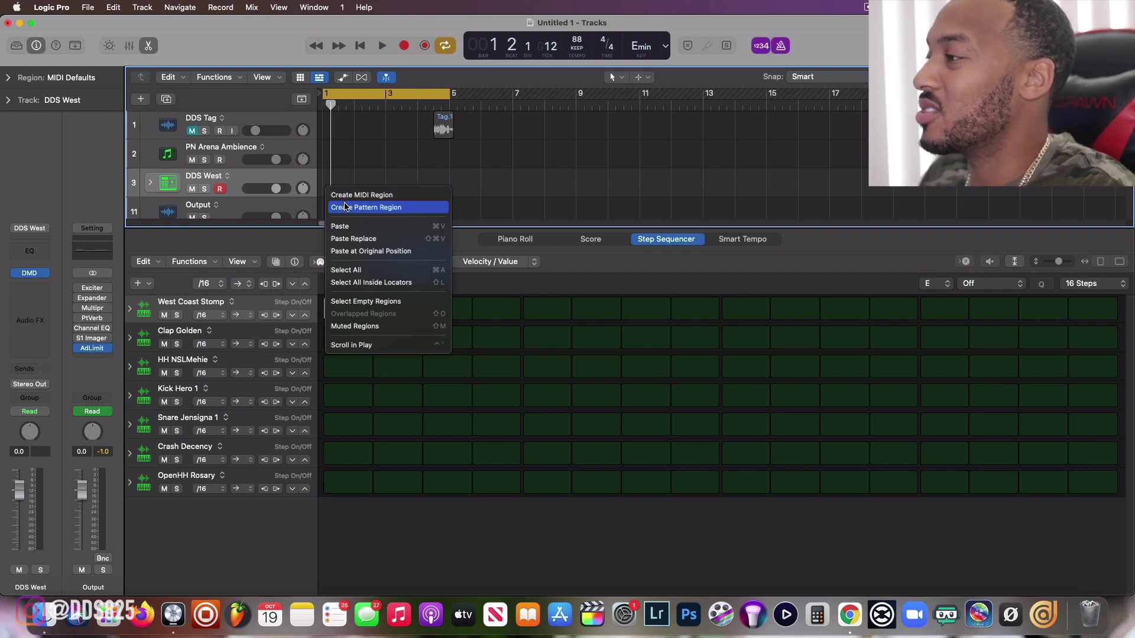
Step: Create a DDS West pattern region, turn on all 16 HH NSLMehie steps, clear stray kick steps, and play
{"action": "left_click", "coordinate": [346, 207]}
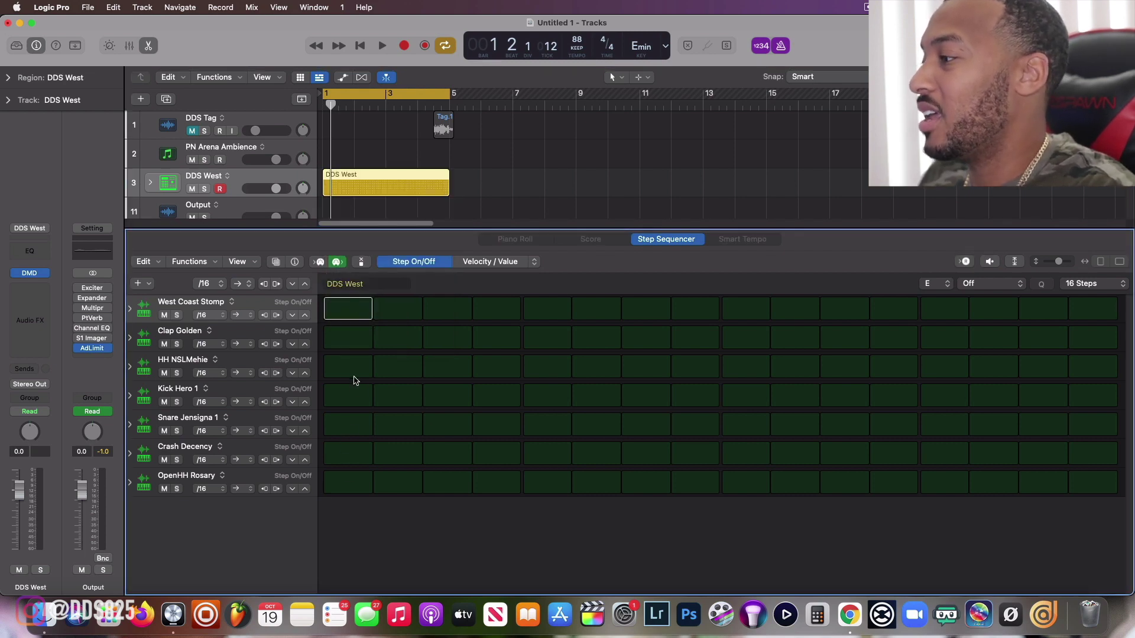
{"action": "mouse_move", "coordinate": [354, 376]}
{"action": "left_mouse_down"}
{"action": "mouse_move", "coordinate": [684, 374]}
{"action": "mouse_move", "coordinate": [907, 395]}
{"action": "mouse_move", "coordinate": [1131, 377]}
{"action": "left_mouse_up"}
{"action": "left_click", "coordinate": [872, 377]}
{"action": "left_click_drag", "start_coordinate": [836, 396], "coordinate": [1023, 403]}
{"action": "key", "text": "space"}
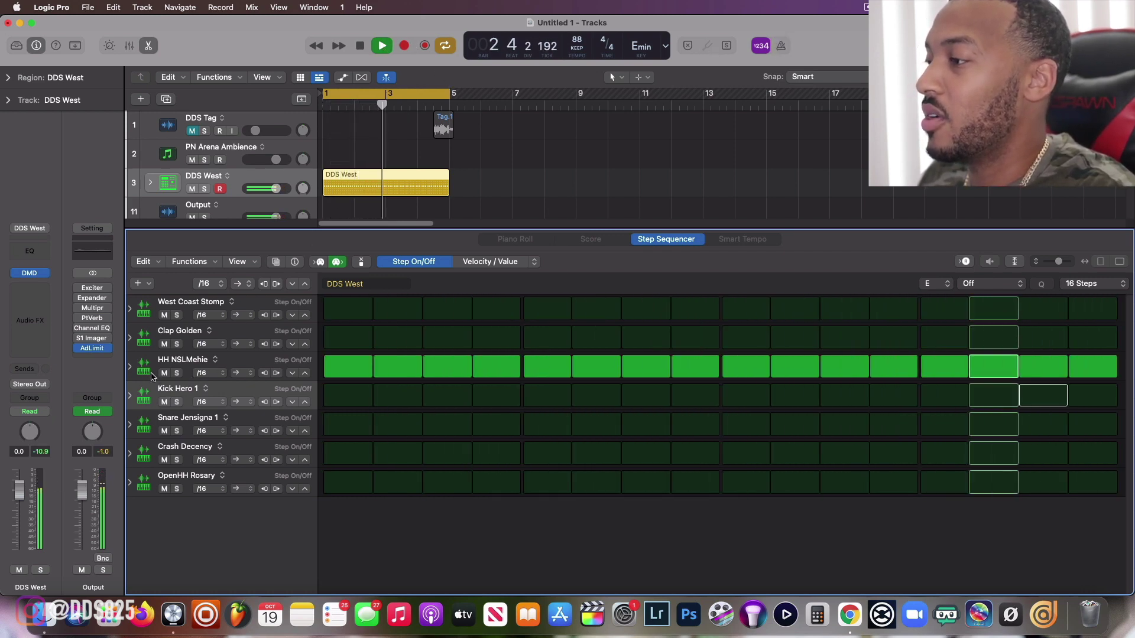
Step: Expand the HH NSLMehie detail rows and change note pitches: step 1 to D3, step 3 to E3, step 5 altered
{"action": "left_click", "coordinate": [130, 368]}
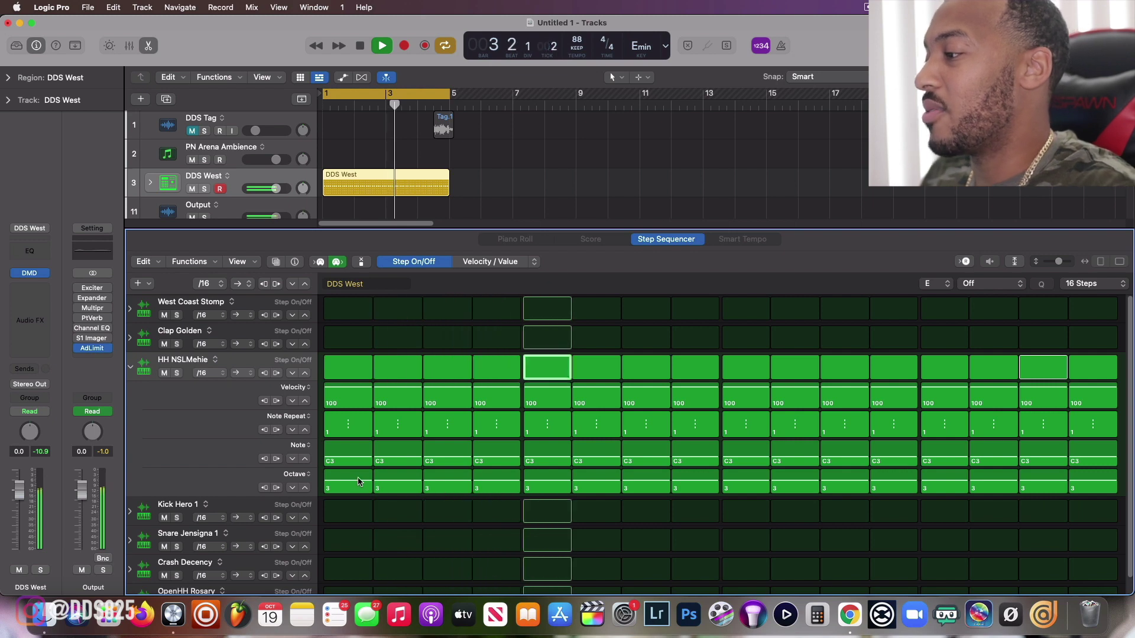
{"action": "left_click", "coordinate": [357, 461]}
{"action": "left_click_drag", "start_coordinate": [357, 462], "coordinate": [357, 456]}
{"action": "left_click_drag", "start_coordinate": [430, 463], "coordinate": [440, 456]}
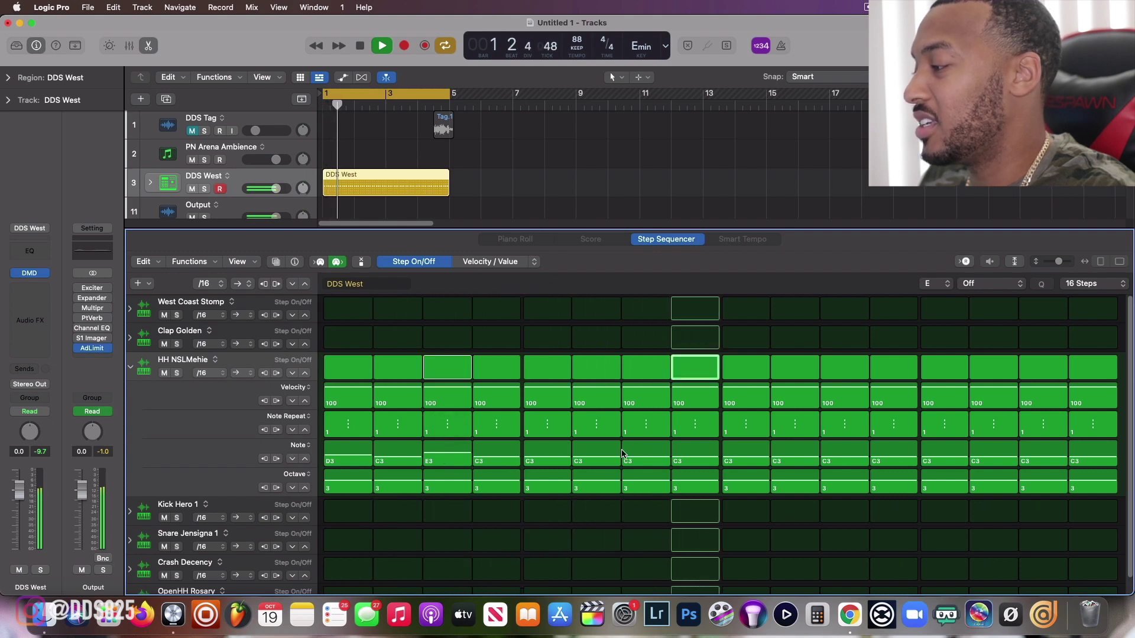
{"action": "left_click_drag", "start_coordinate": [554, 464], "coordinate": [553, 471]}
Step: Set step 1 to 3 repeats, step 5 to 5 repeats, steps 6–7 down an octave, step 7 to 3 repeats
{"action": "left_click_drag", "start_coordinate": [363, 426], "coordinate": [363, 415]}
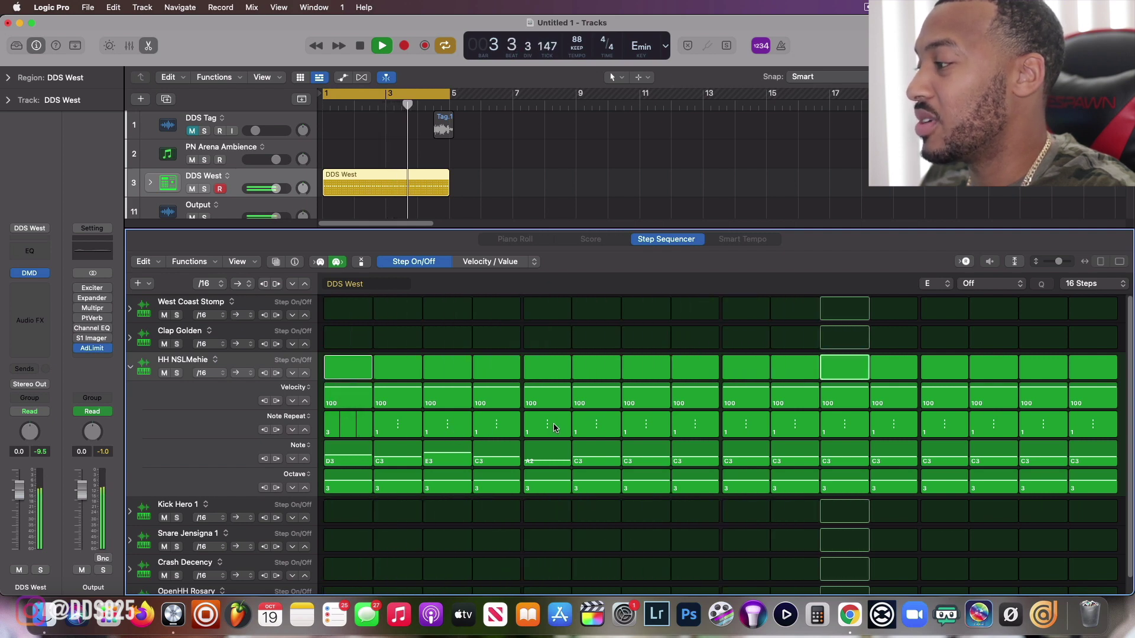
{"action": "left_click_drag", "start_coordinate": [554, 435], "coordinate": [554, 430]}
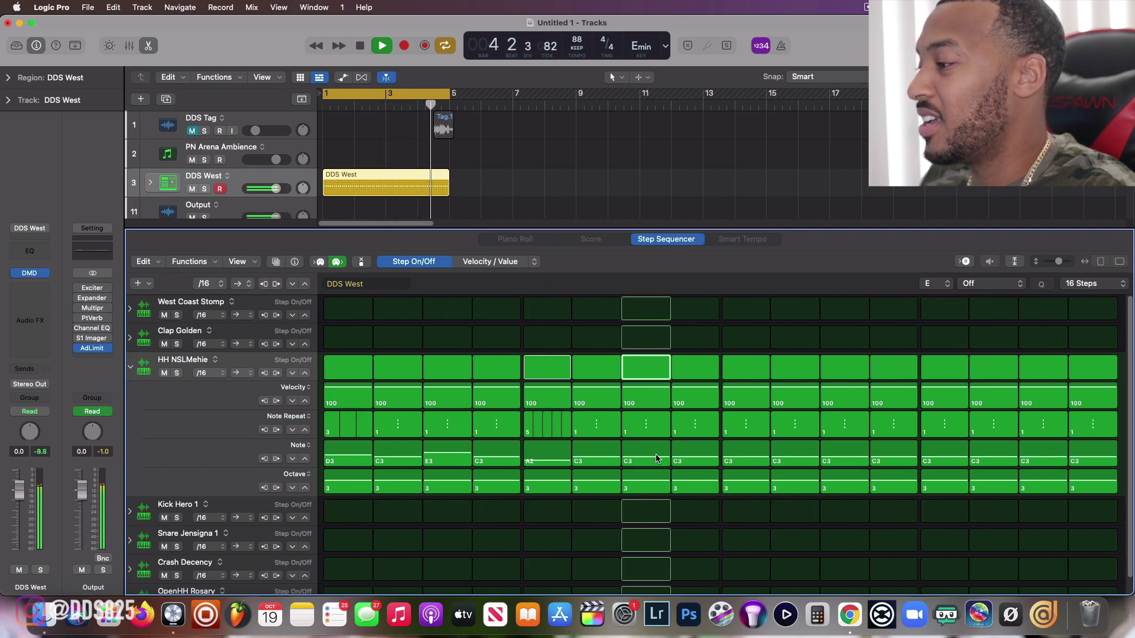
{"action": "left_click_drag", "start_coordinate": [437, 484], "coordinate": [439, 486]}
{"action": "left_click_drag", "start_coordinate": [588, 481], "coordinate": [652, 489]}
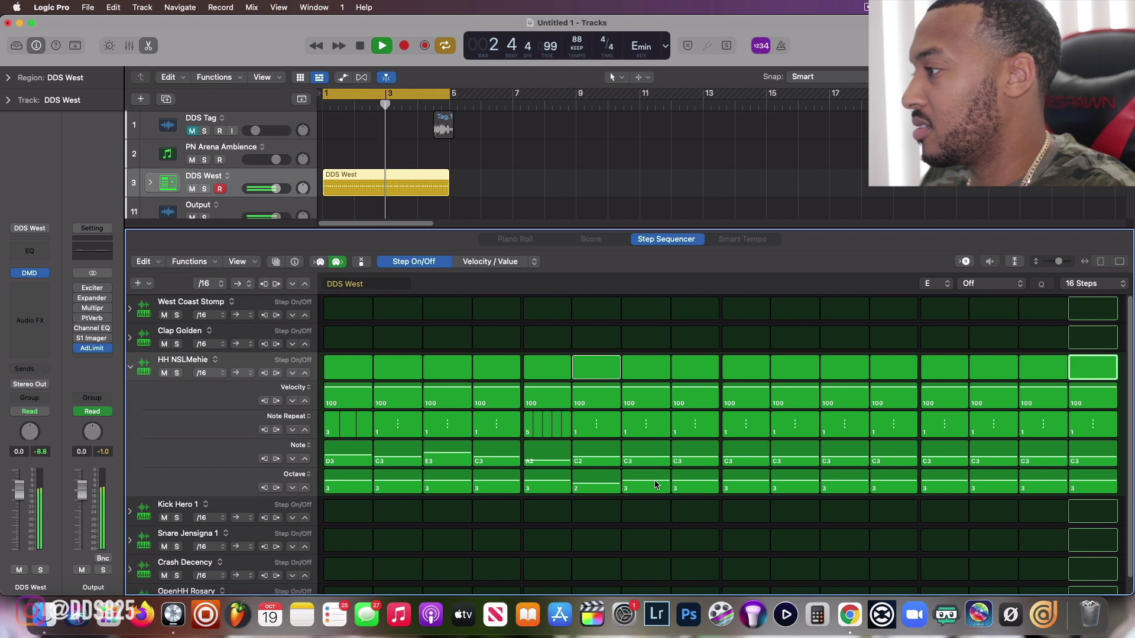
{"action": "left_click_drag", "start_coordinate": [654, 485], "coordinate": [653, 490]}
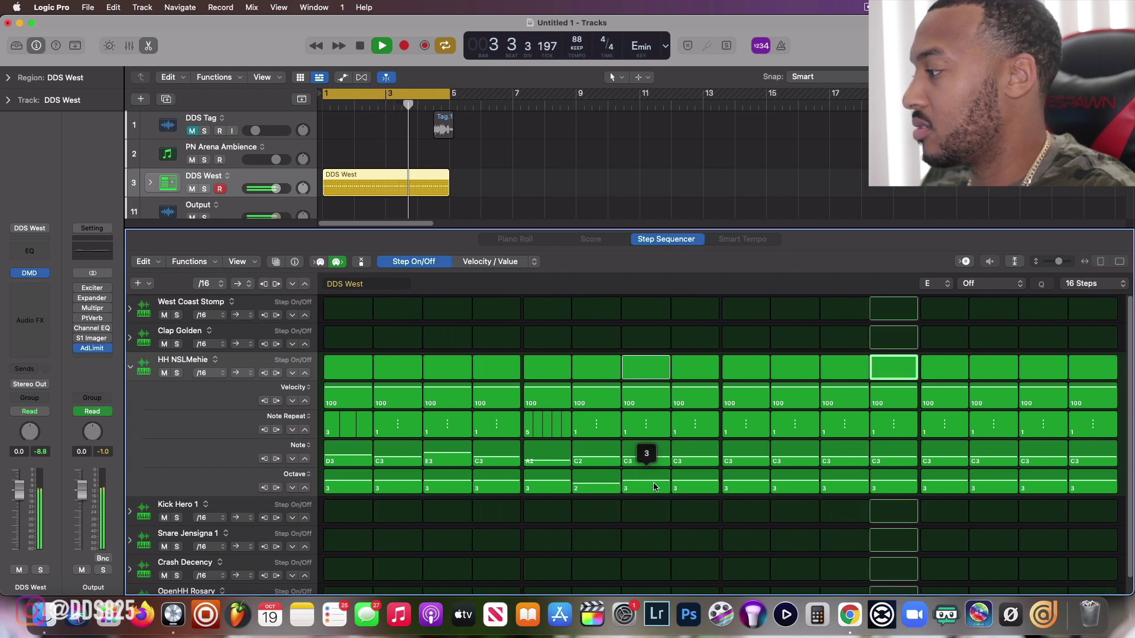
{"action": "left_click_drag", "start_coordinate": [648, 437], "coordinate": [648, 429]}
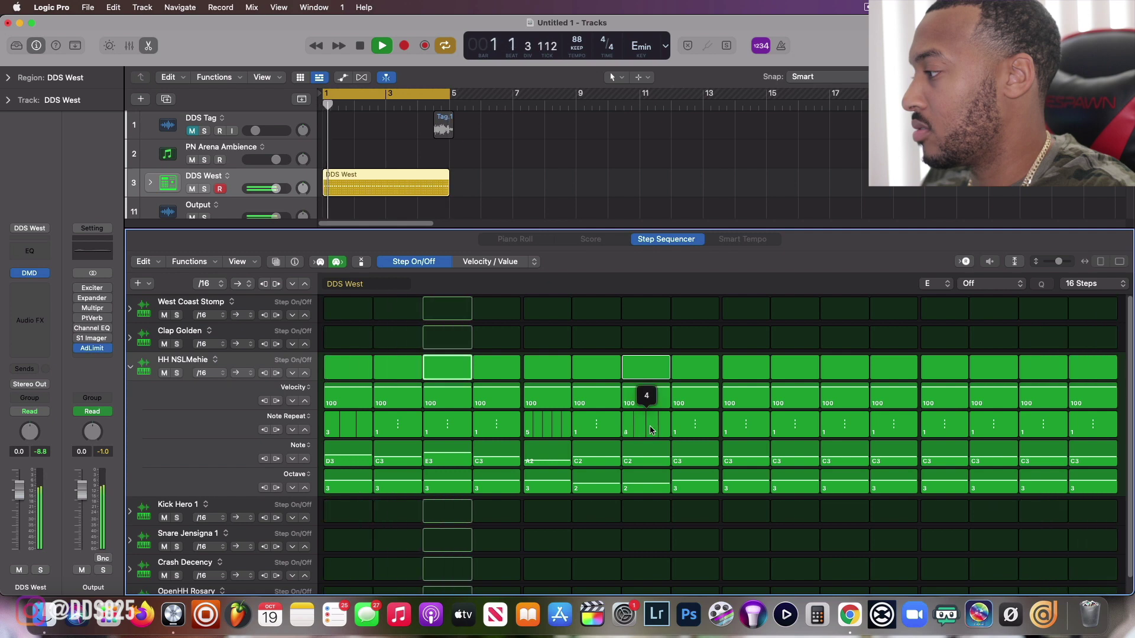
Step: Draw varied hi-hat velocities across all steps, stop playback, and collapse the detail rows
{"action": "left_click_drag", "start_coordinate": [372, 399], "coordinate": [1093, 408]}
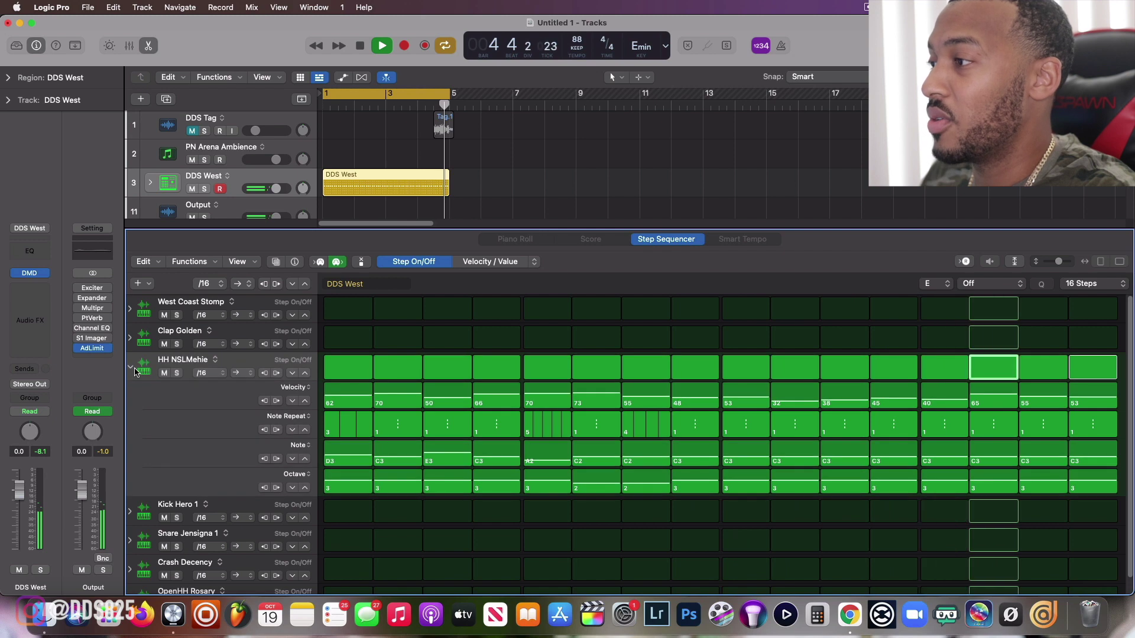
{"action": "key", "text": "space"}
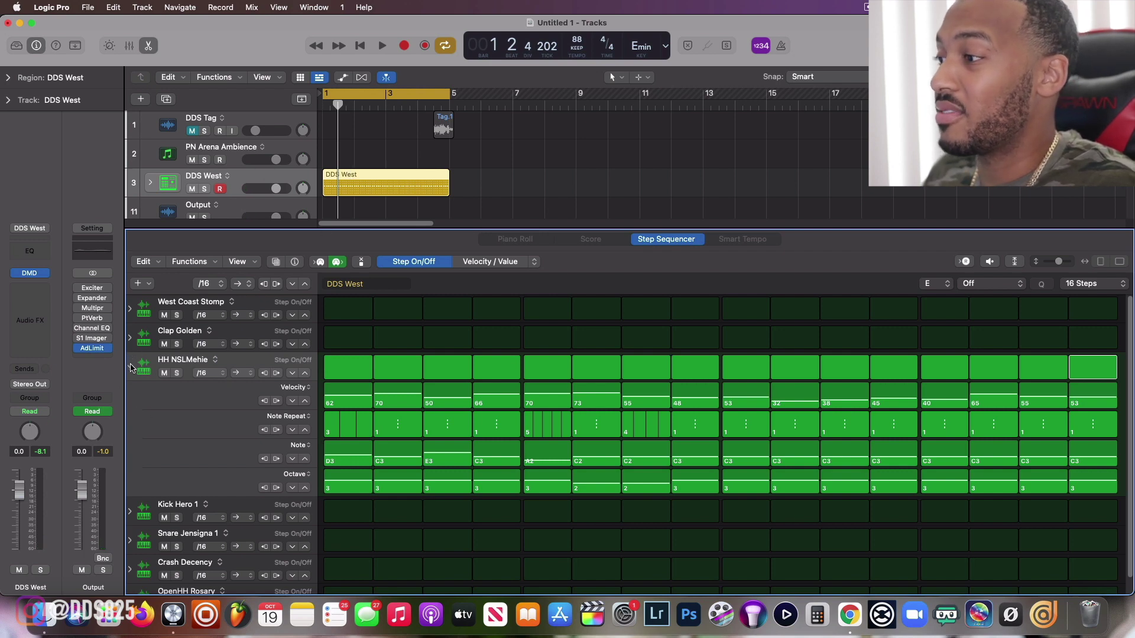
{"action": "left_click", "coordinate": [130, 369]}
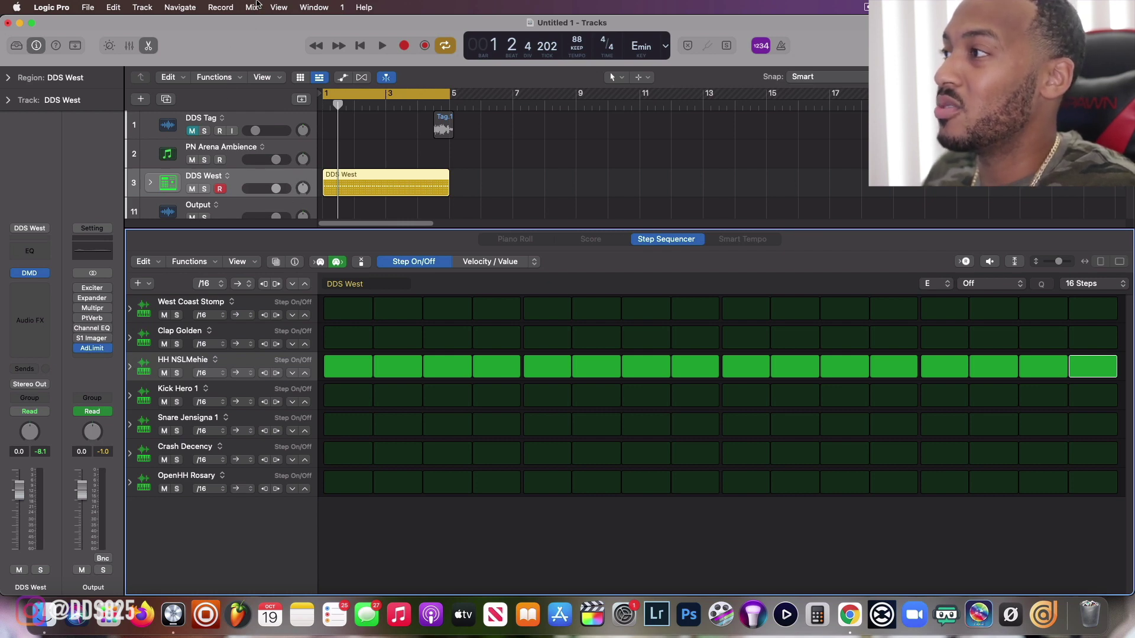
{"action": "left_click", "coordinate": [256, 4]}
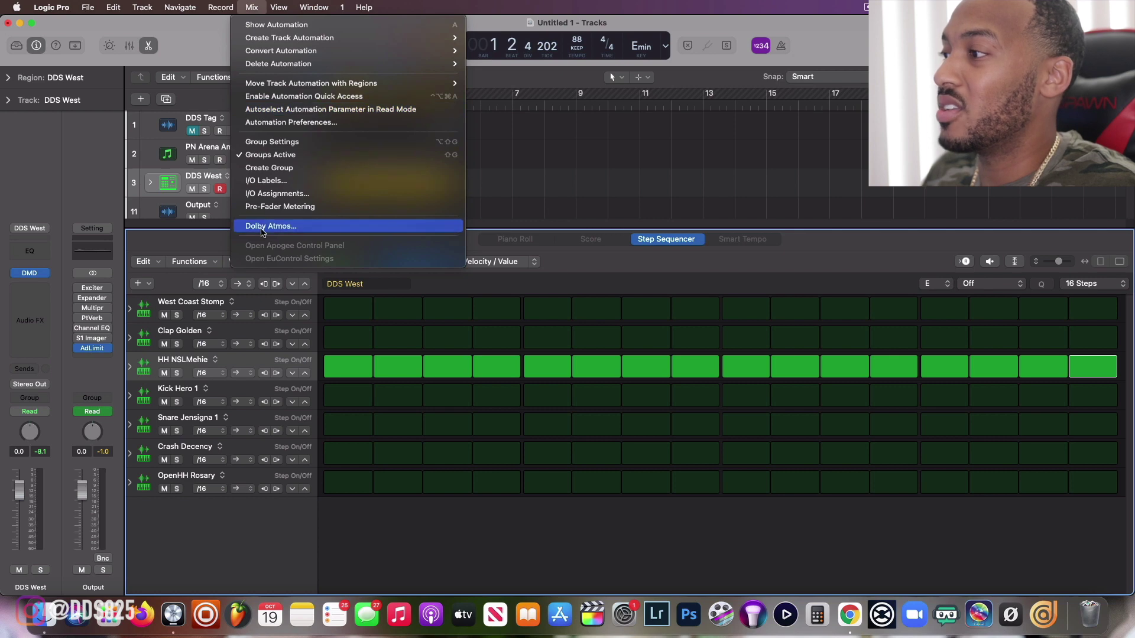
Step: Set Spatial Audio to Dolby Atmos, accept the 7.1.2 conversion, and close Project Settings
{"action": "left_click", "coordinate": [261, 227]}
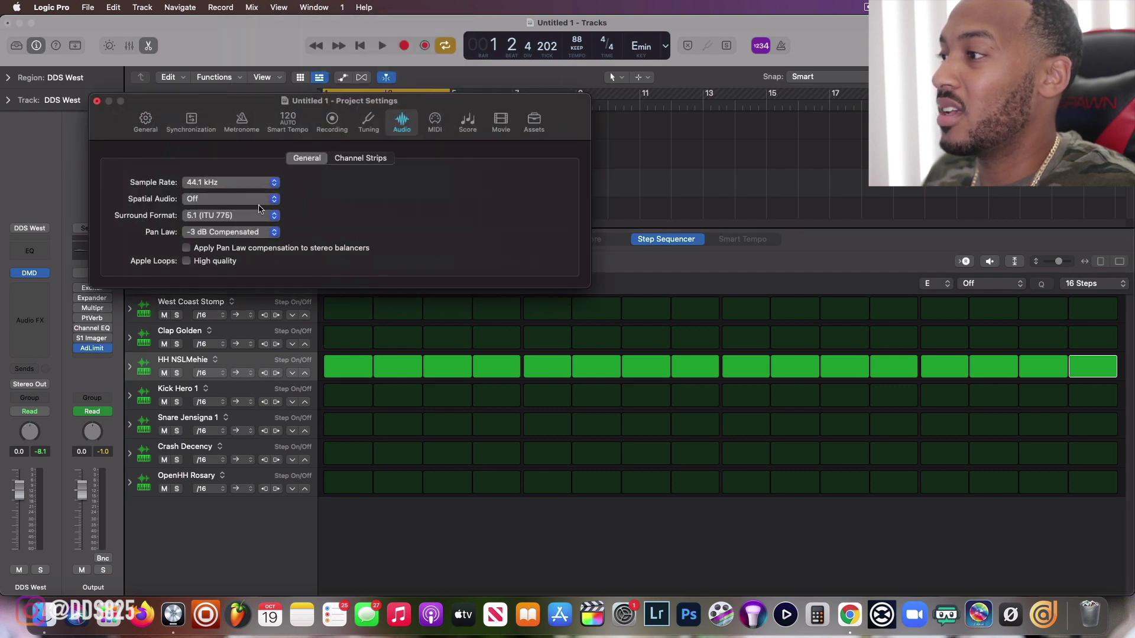
{"action": "left_click", "coordinate": [258, 201]}
{"action": "left_click", "coordinate": [256, 213]}
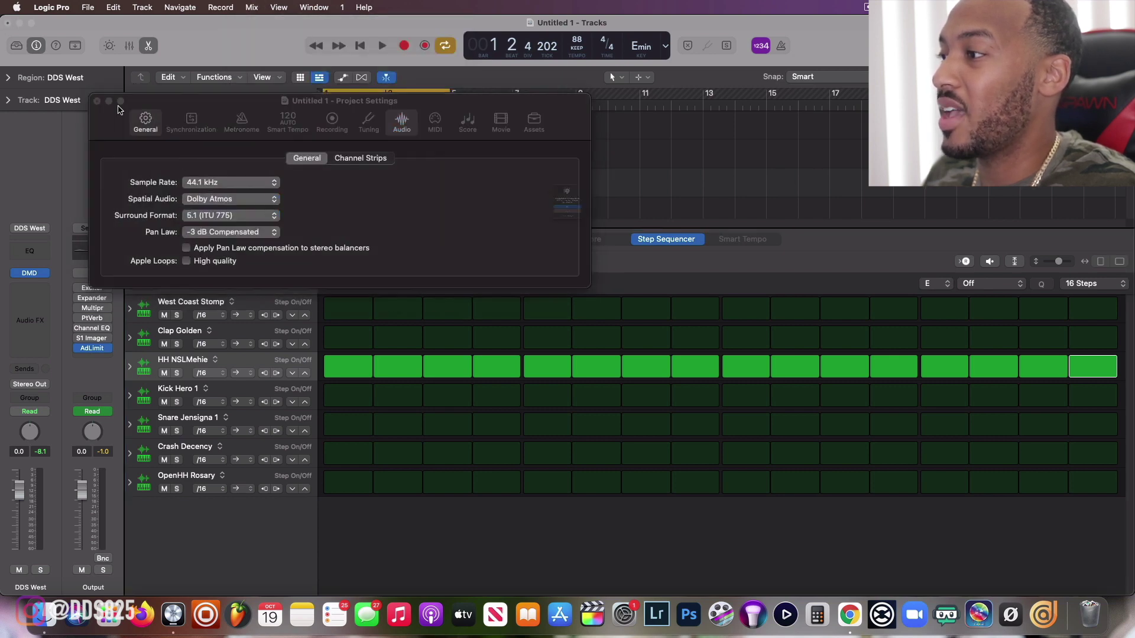
{"action": "left_click", "coordinate": [544, 228]}
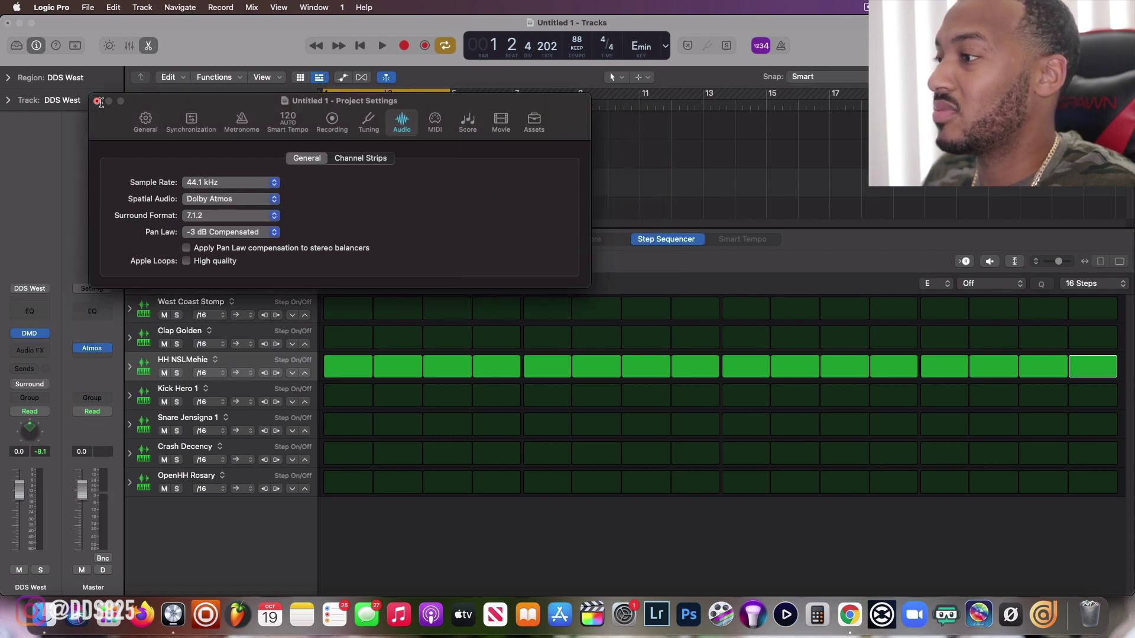
{"action": "left_click", "coordinate": [98, 101]}
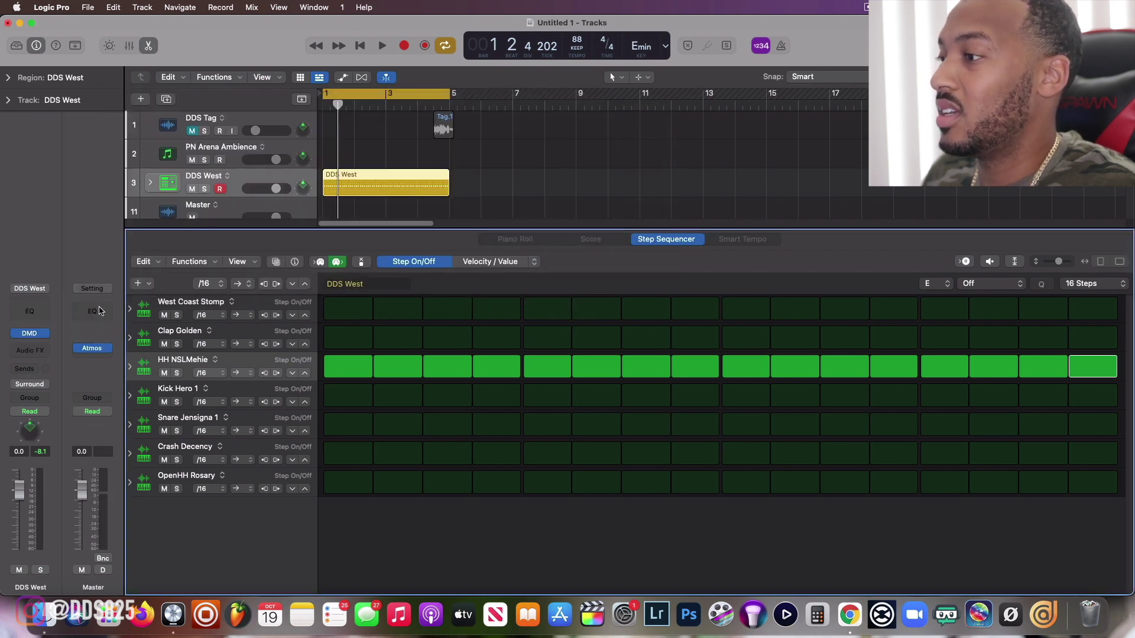
Step: Change the Master's Dolby Atmos monitoring format from 7.1.4 to Binaural and close the plug-in
{"action": "left_click", "coordinate": [98, 350]}
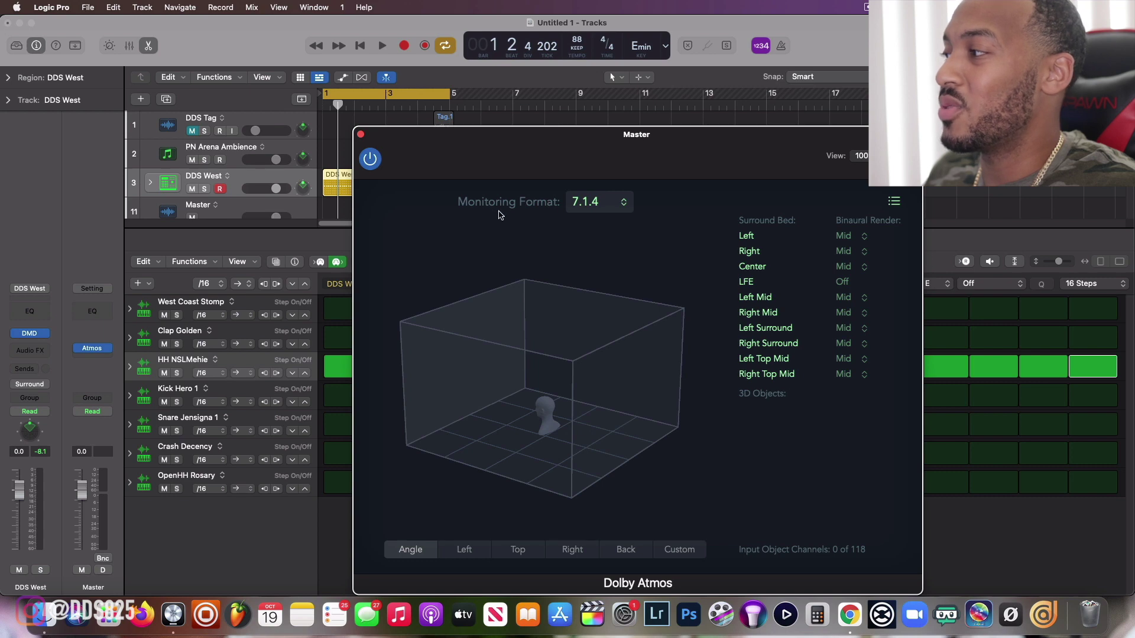
{"action": "left_click", "coordinate": [599, 207]}
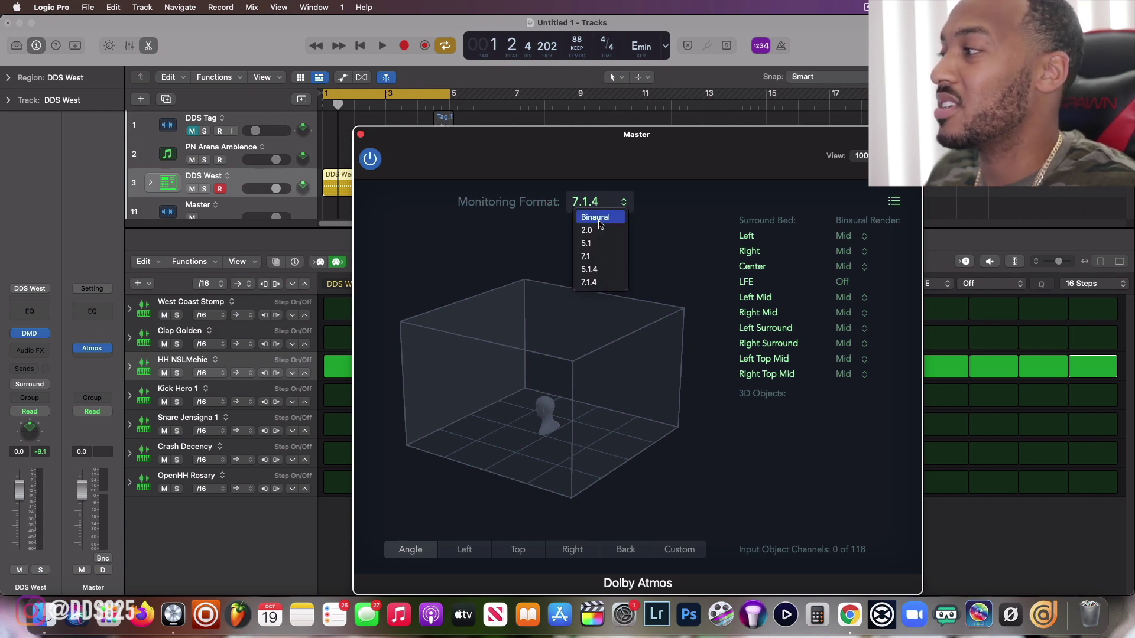
{"action": "left_click", "coordinate": [599, 218]}
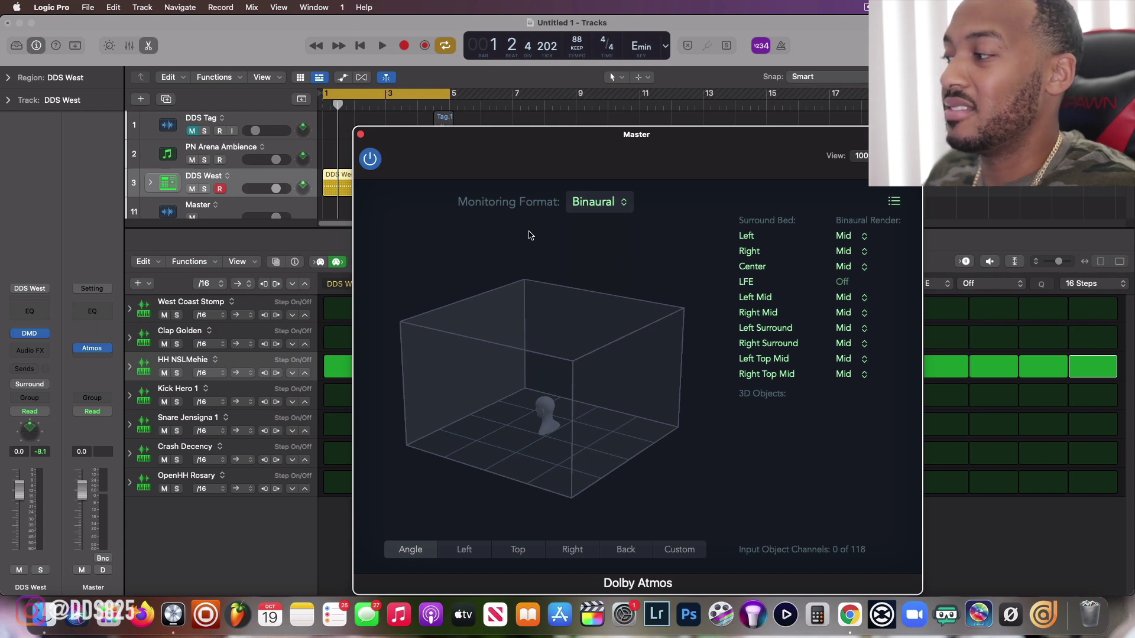
{"action": "left_click", "coordinate": [360, 134]}
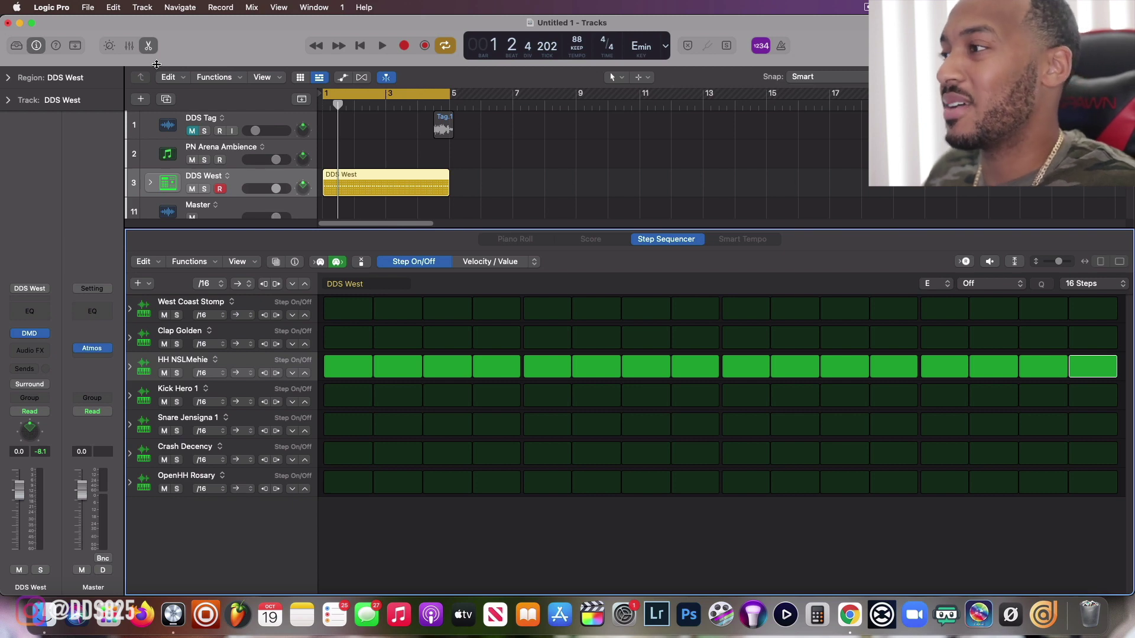
Step: Swing the DDS West pan knob to one side and back, then start drum pattern playback
{"action": "left_click", "coordinate": [310, 190]}
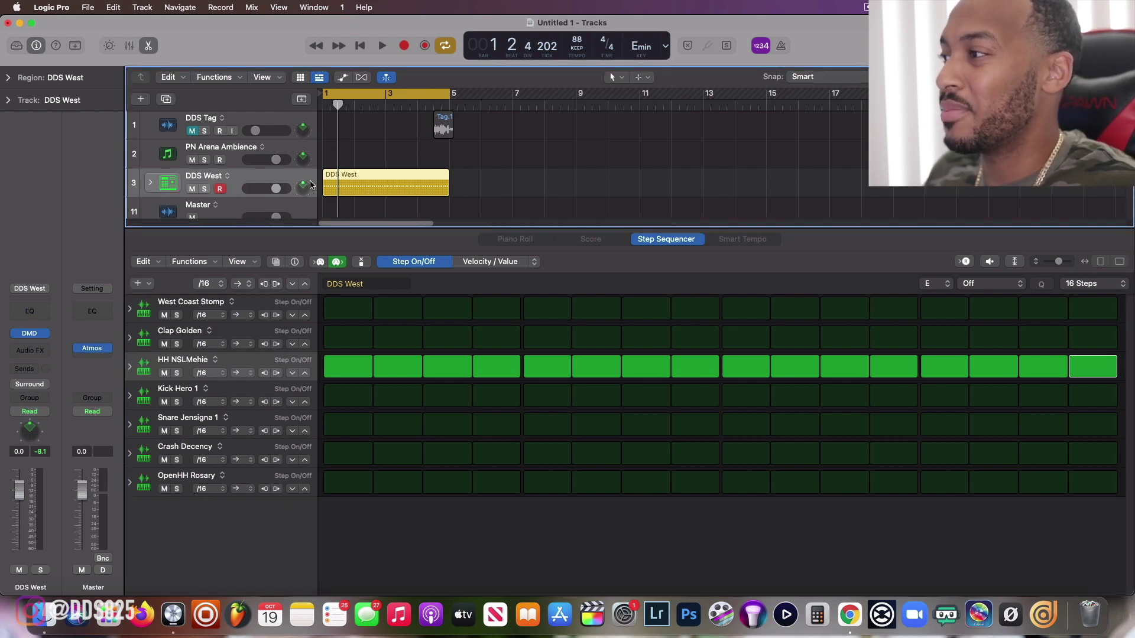
{"action": "left_click_drag", "start_coordinate": [322, 194], "coordinate": [314, 209]}
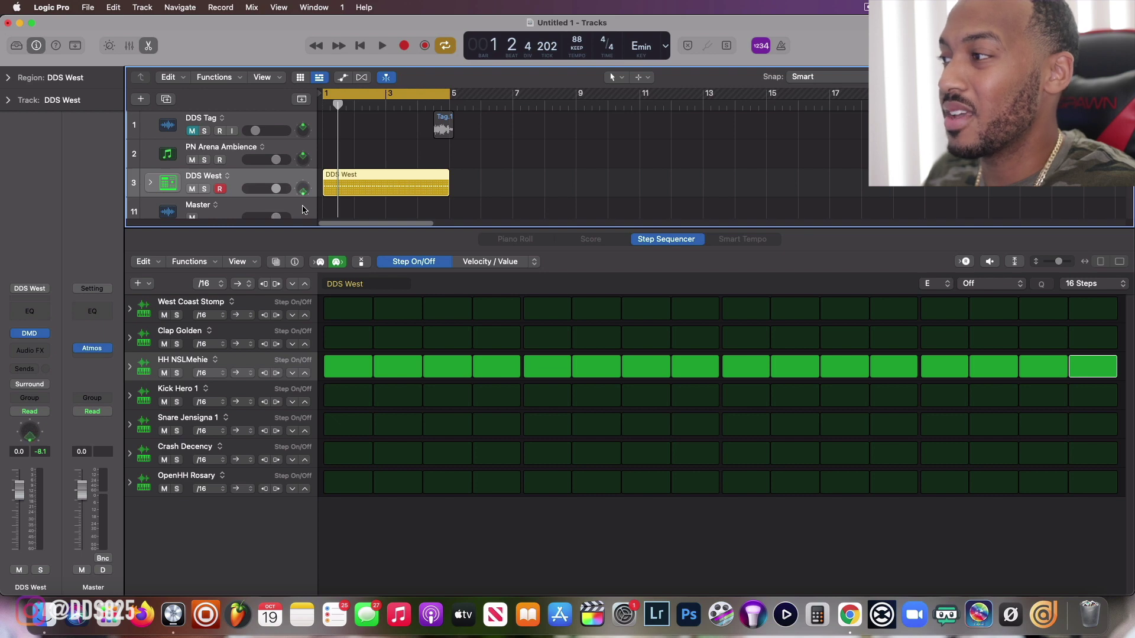
{"action": "left_click_drag", "start_coordinate": [298, 204], "coordinate": [297, 170]}
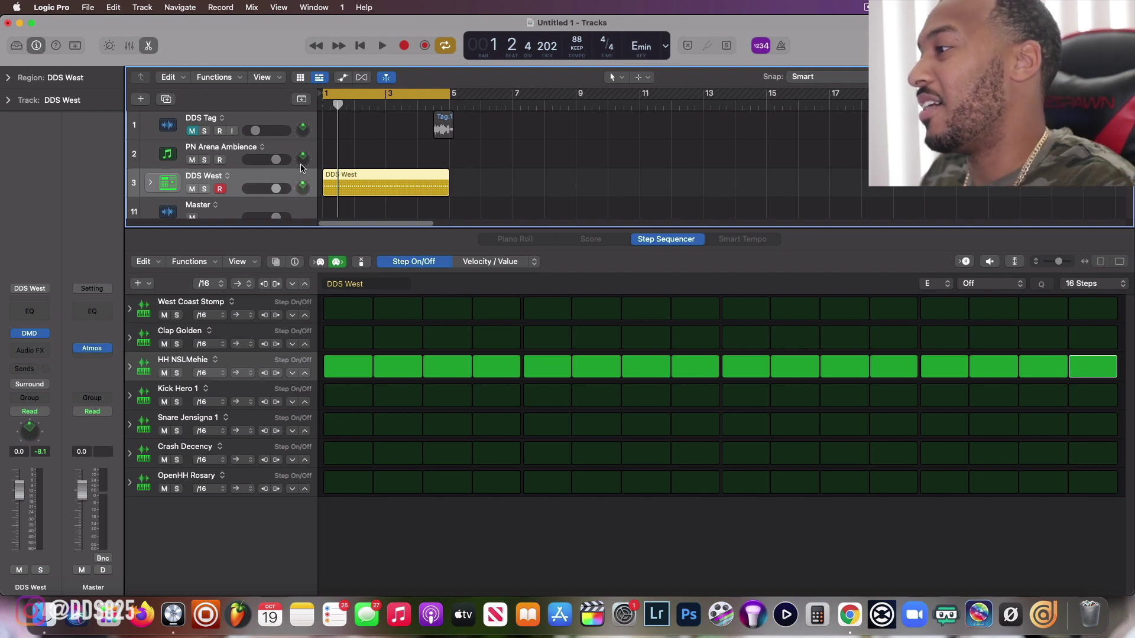
{"action": "left_click", "coordinate": [384, 46]}
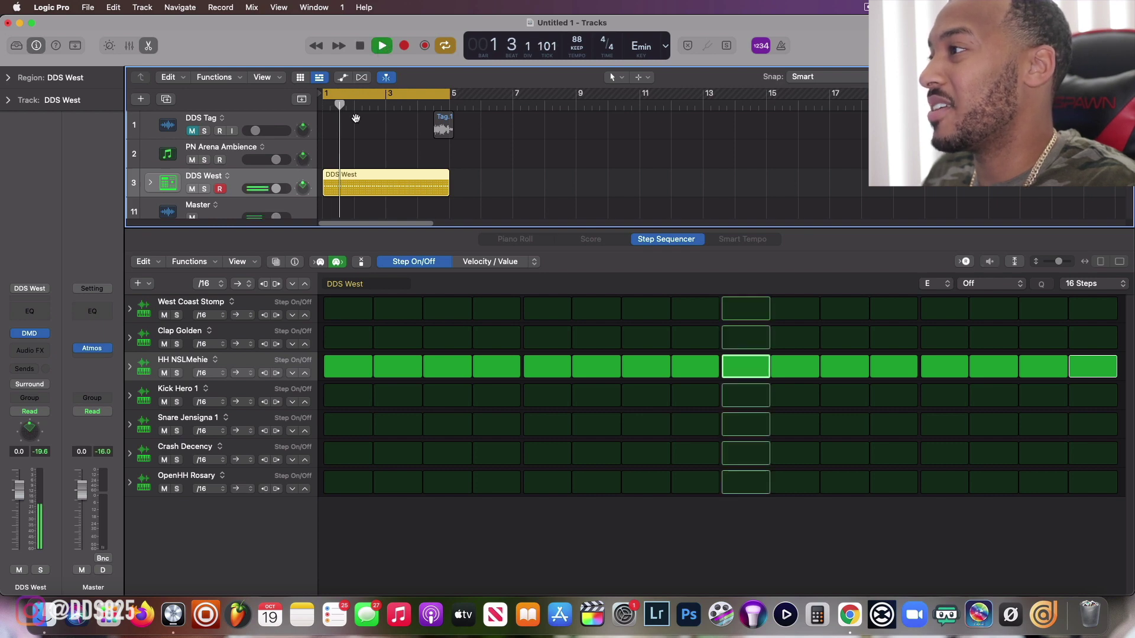
{"action": "left_click_drag", "start_coordinate": [313, 184], "coordinate": [299, 188]}
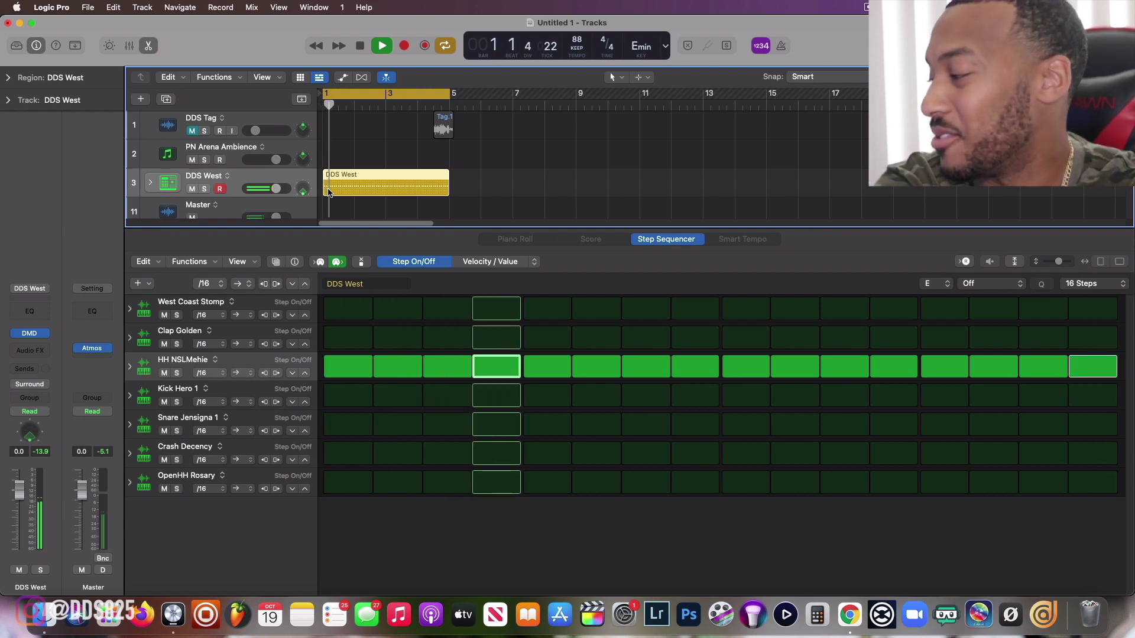
Step: Enlarge the DDS West track lane with the track-height key command, then stop playback
{"action": "key", "text": "ctrl+z"}
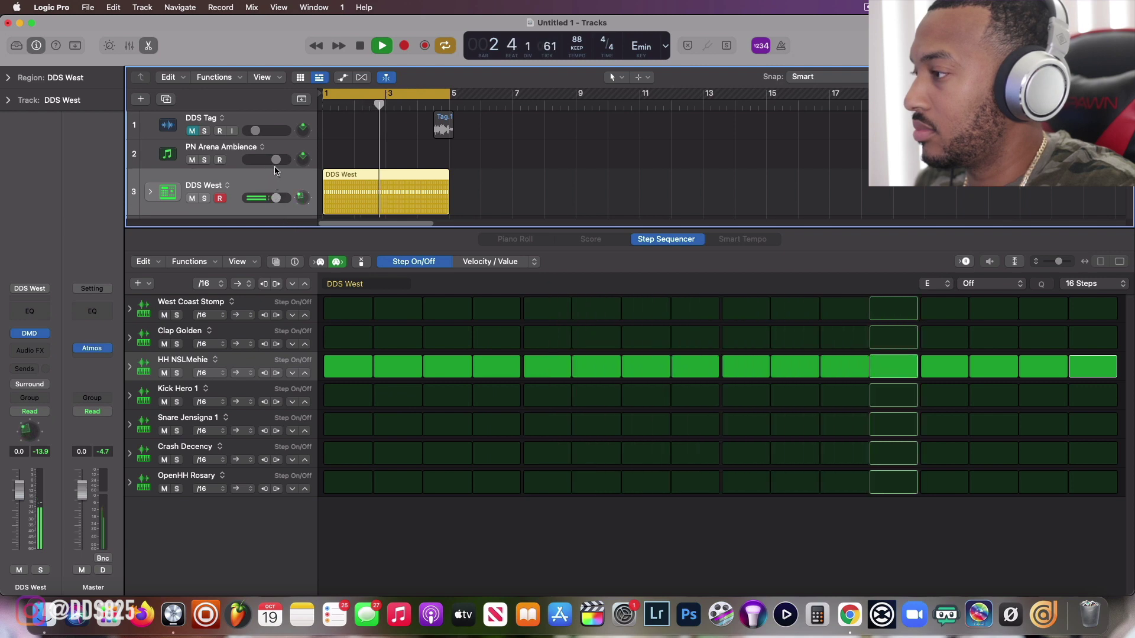
{"action": "key", "text": "space"}
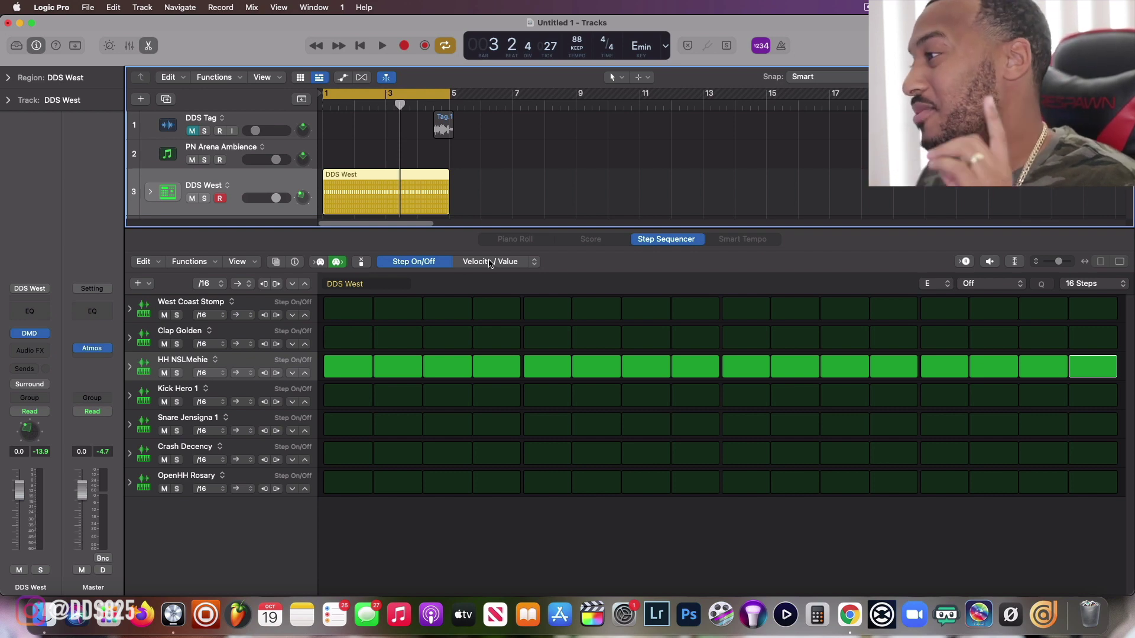
Step: Select the PN Arena Ambience track and switch the lower editor from Step Sequencer to Piano Roll
{"action": "left_click", "coordinate": [500, 243]}
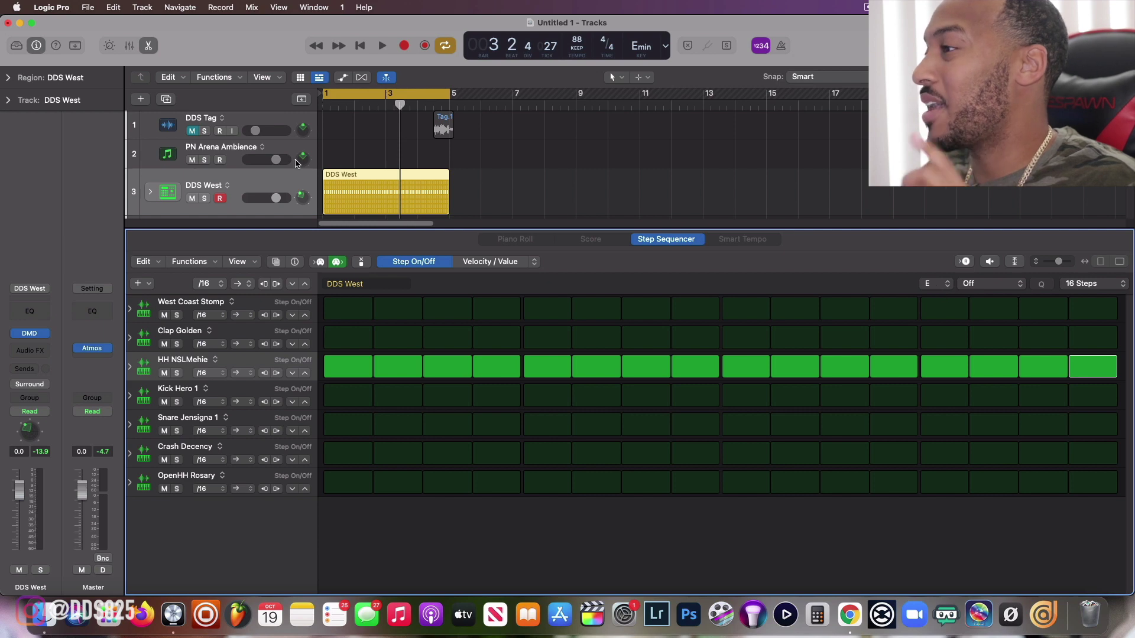
{"action": "left_click", "coordinate": [292, 154]}
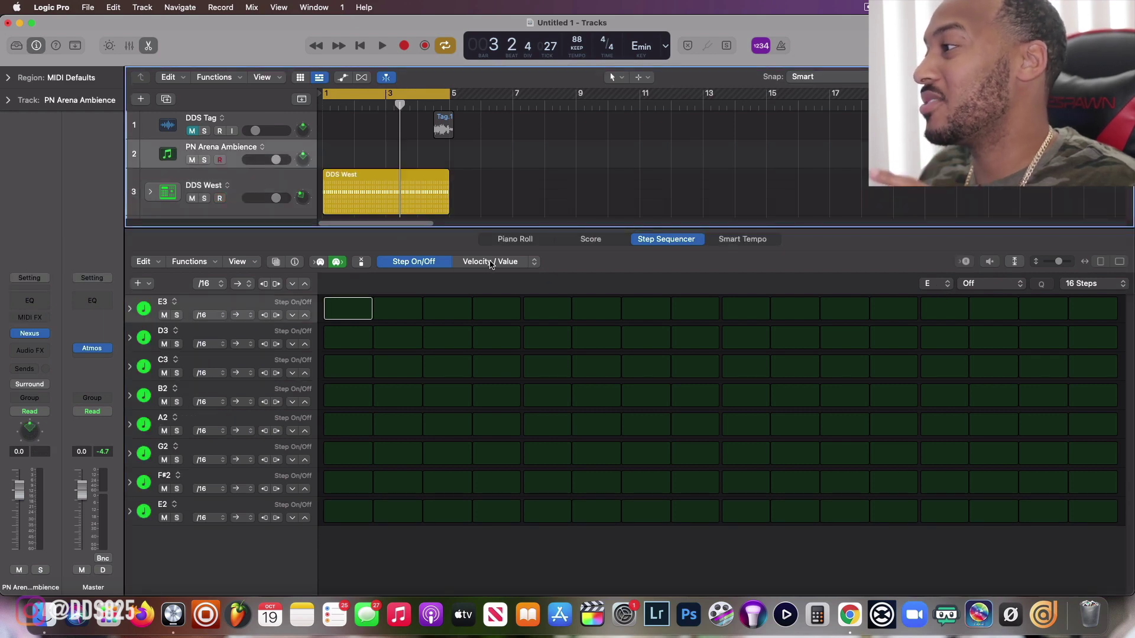
{"action": "left_click", "coordinate": [520, 240]}
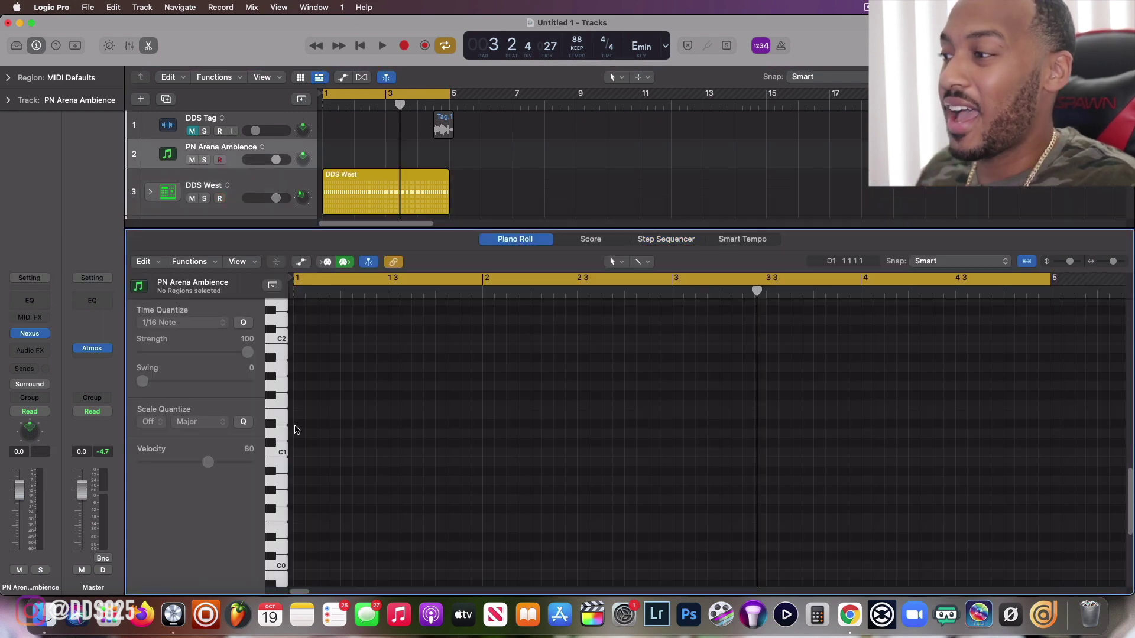